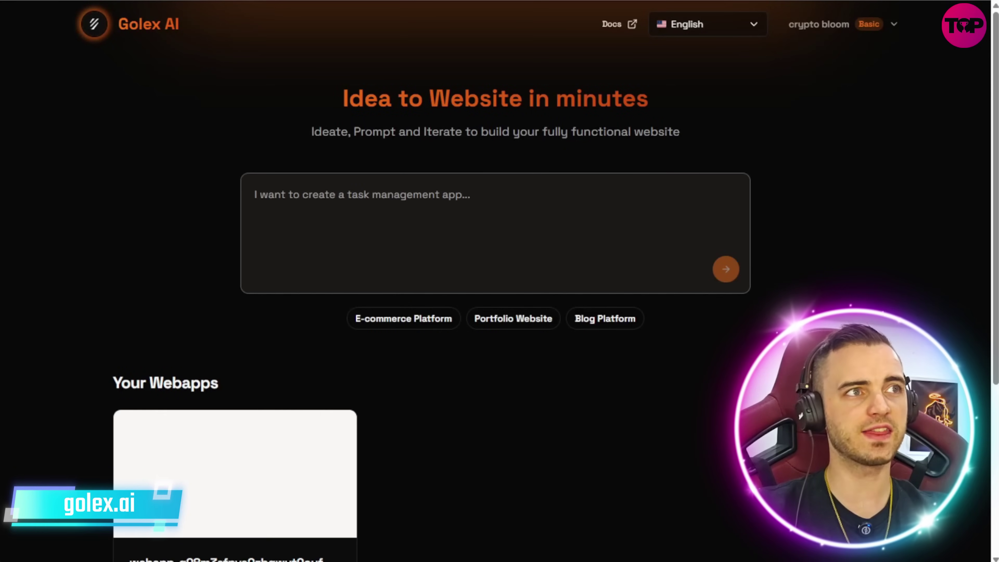
- Try the Portfolio Website and Blog Platform sample prompts in the prompt box
click(345, 198)
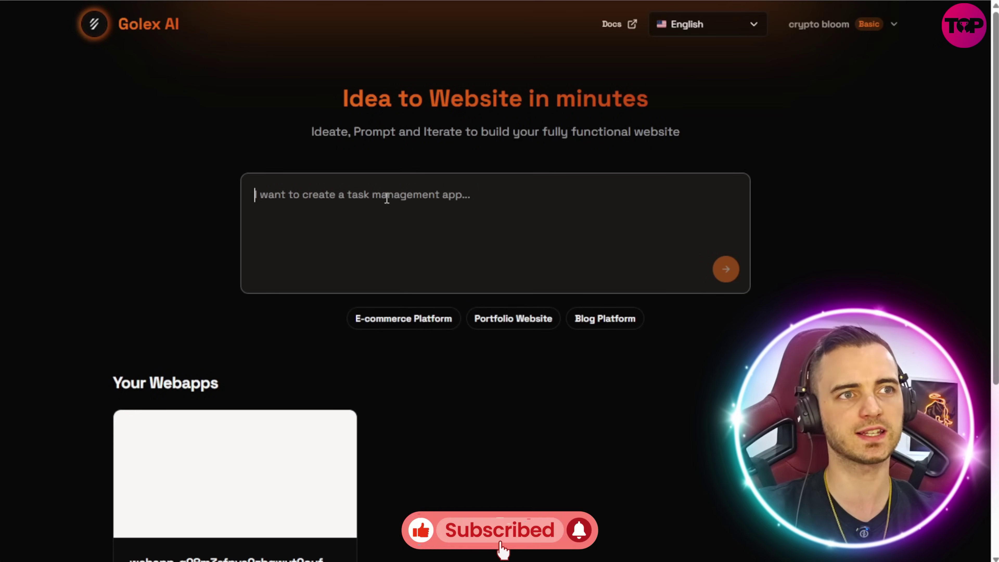
click(534, 322)
drag(296, 195, 521, 195)
click(532, 223)
click(592, 318)
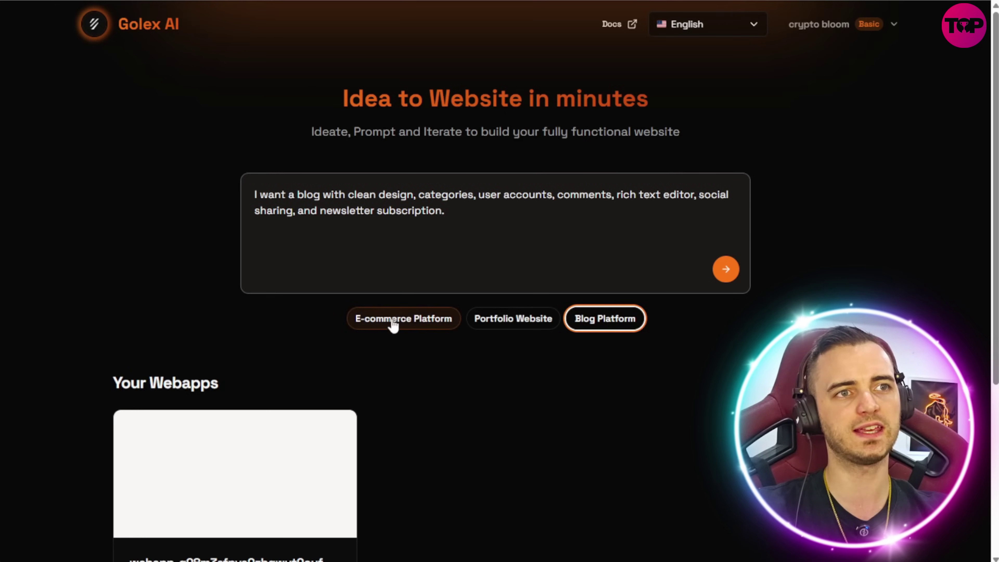
- Replace the blog prompt with the pasted e-commerce description covering catalog, cart, checkout and admin dashboard
click(484, 209)
key(ctrl+a)
key(BackSpace)
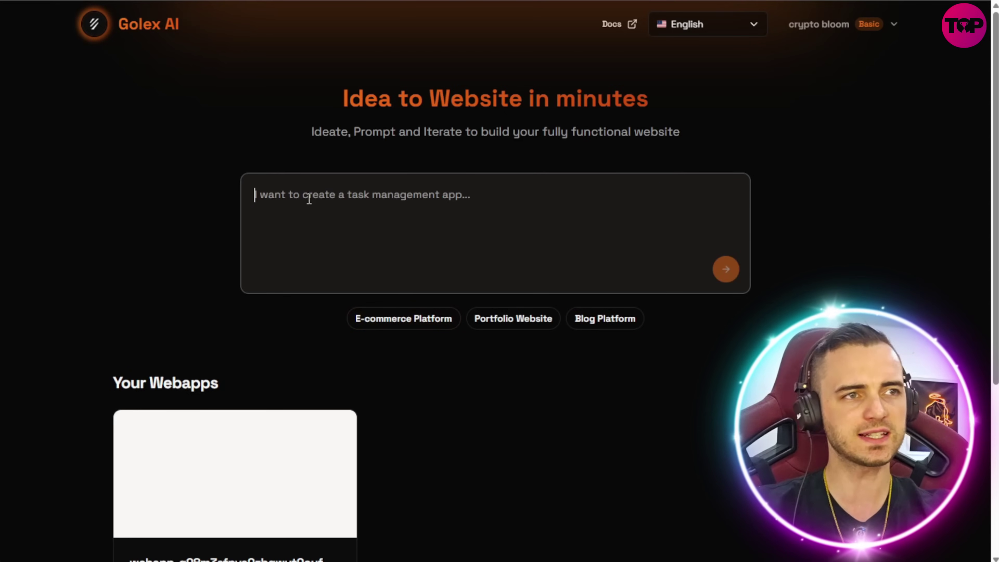
text(I want to create an e-commerce site with product catalog, shopping cart, checkout process, user accounts, reviews, admin dashboard, and mobile-responsive design.)
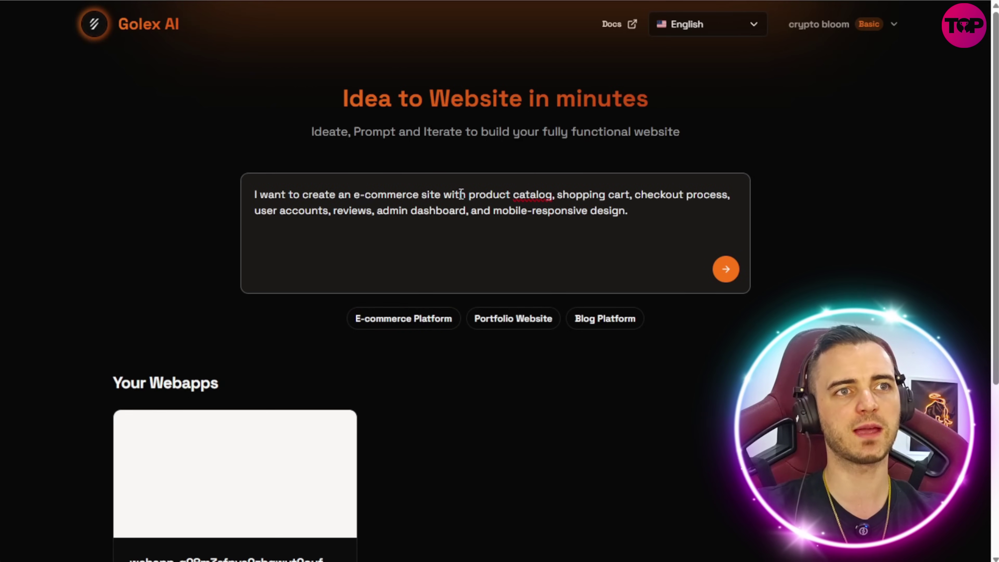
drag(468, 194, 630, 213)
click(634, 213)
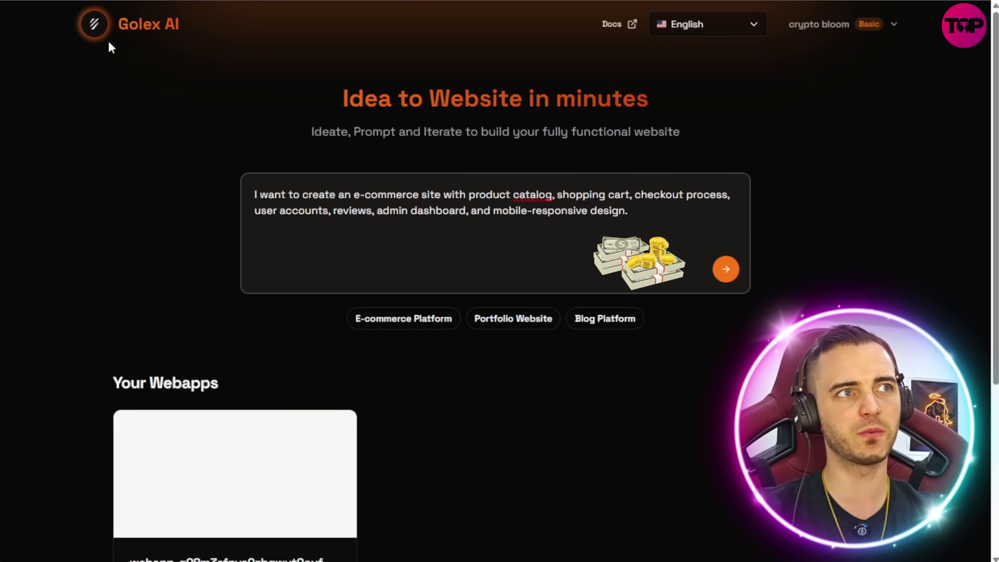
- Submit the e-commerce prompt and let Golex AI build the ShopWave storefront preview
click(725, 270)
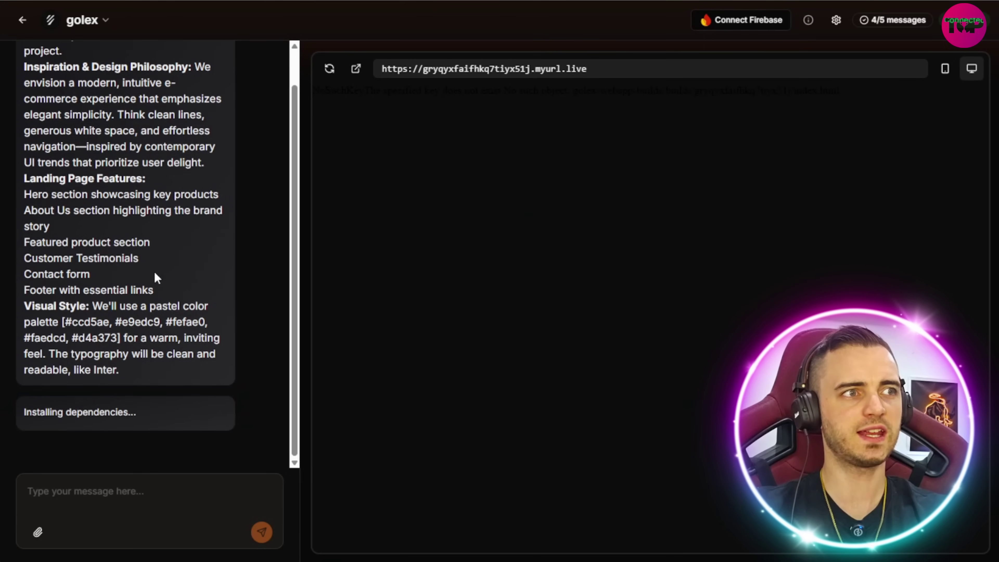
scroll(157, 278, up, 1)
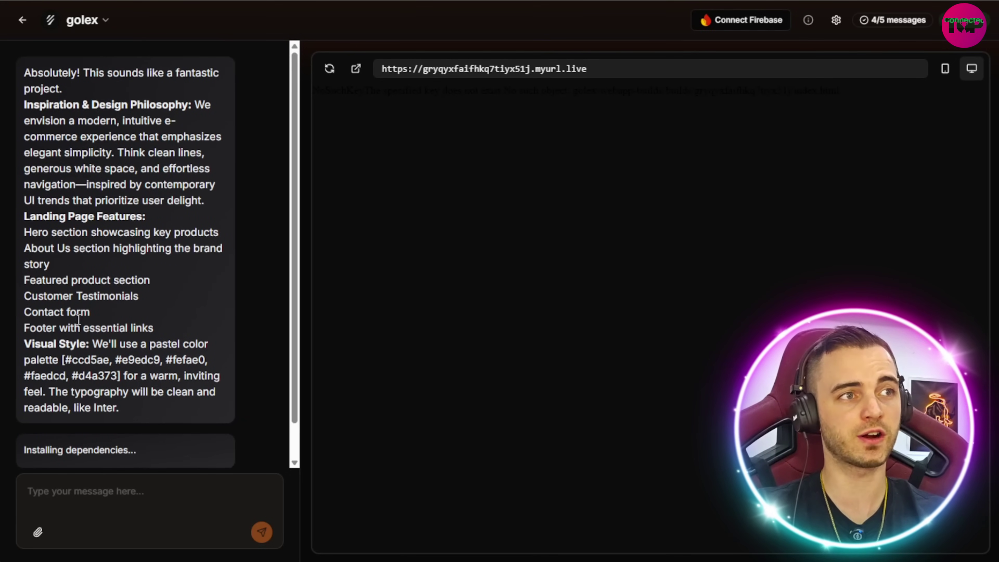
scroll(134, 286, down, 1)
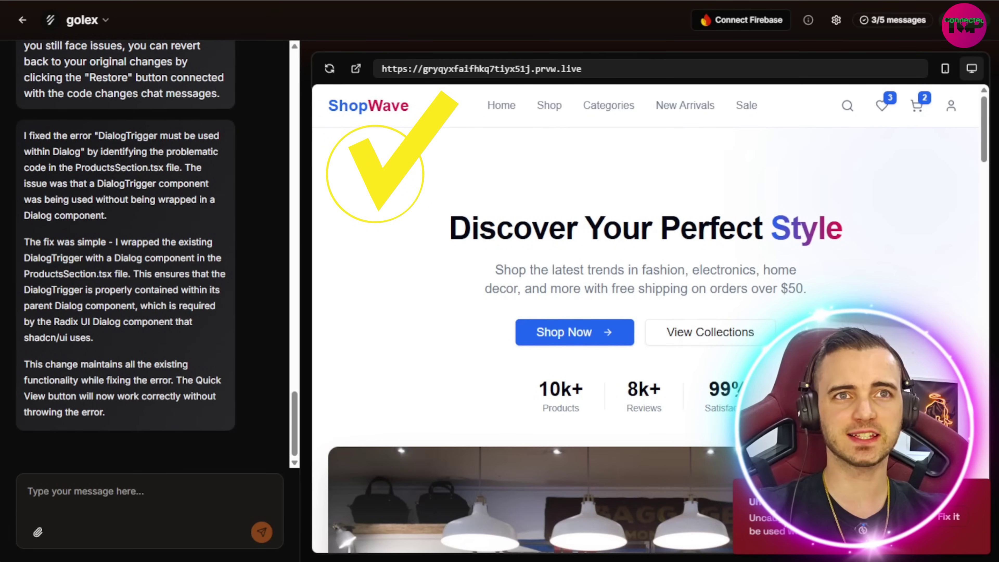
scroll(649, 338, down, 10)
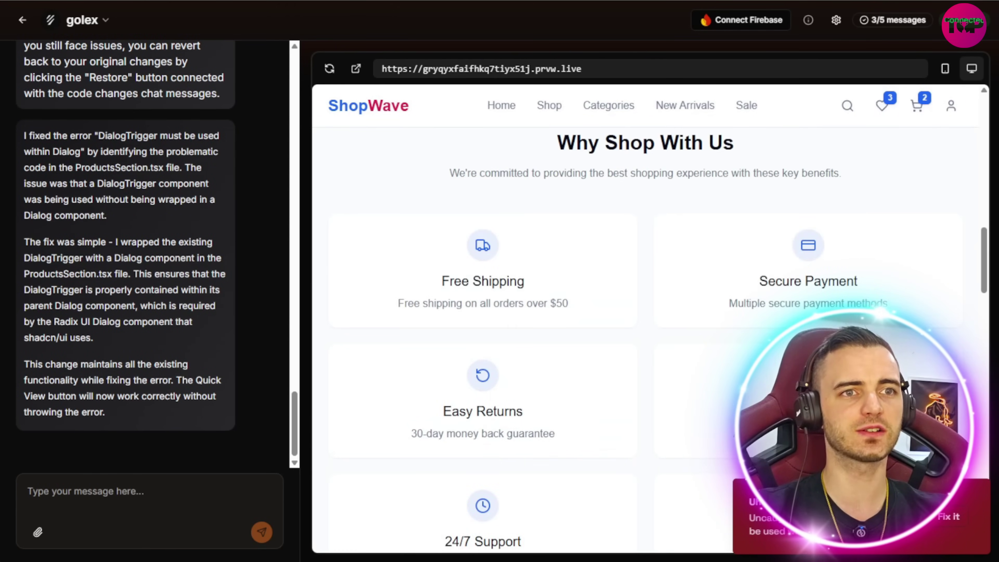
scroll(505, 205, down, 4)
scroll(506, 204, up, 15)
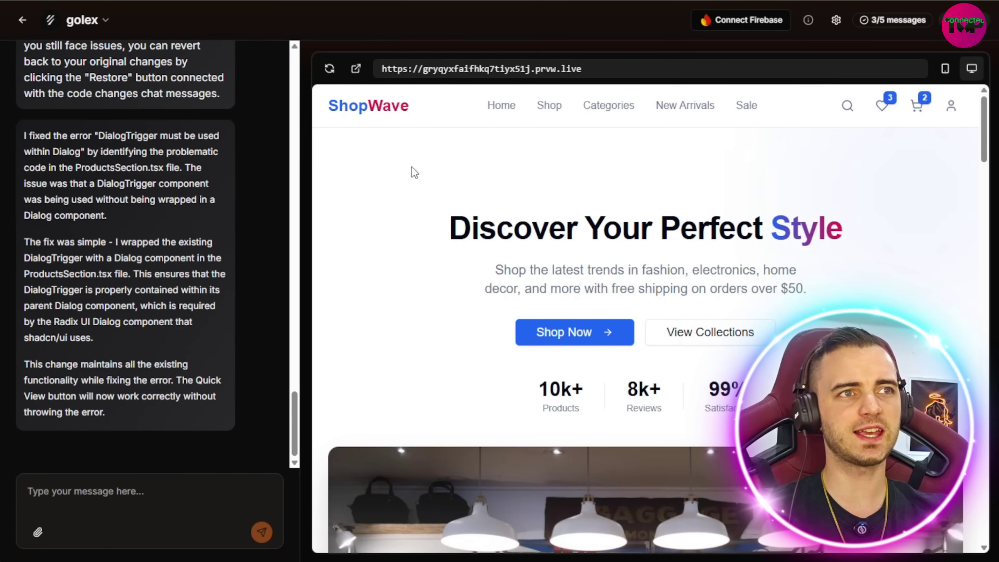
scroll(444, 212, down, 8)
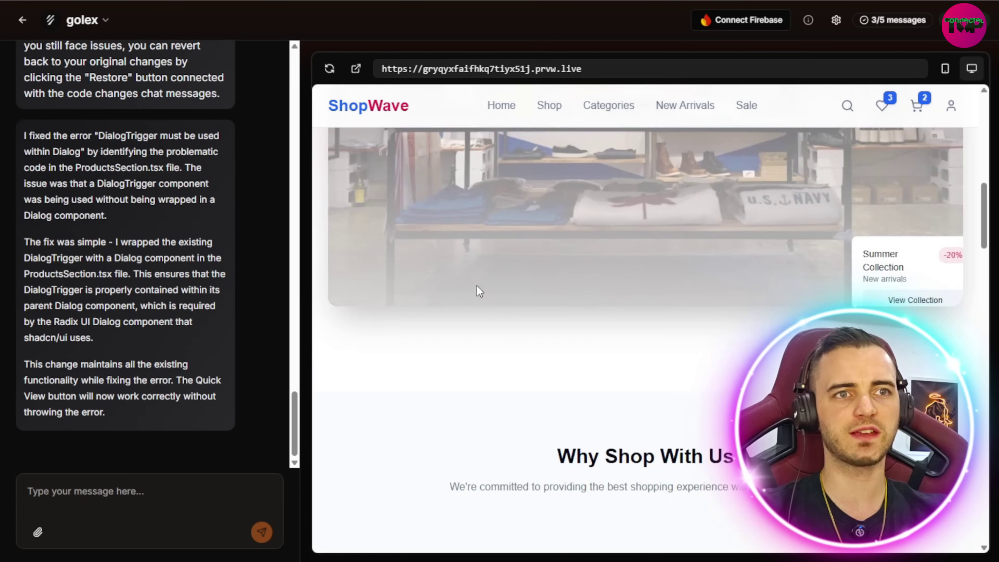
scroll(645, 283, down, 10)
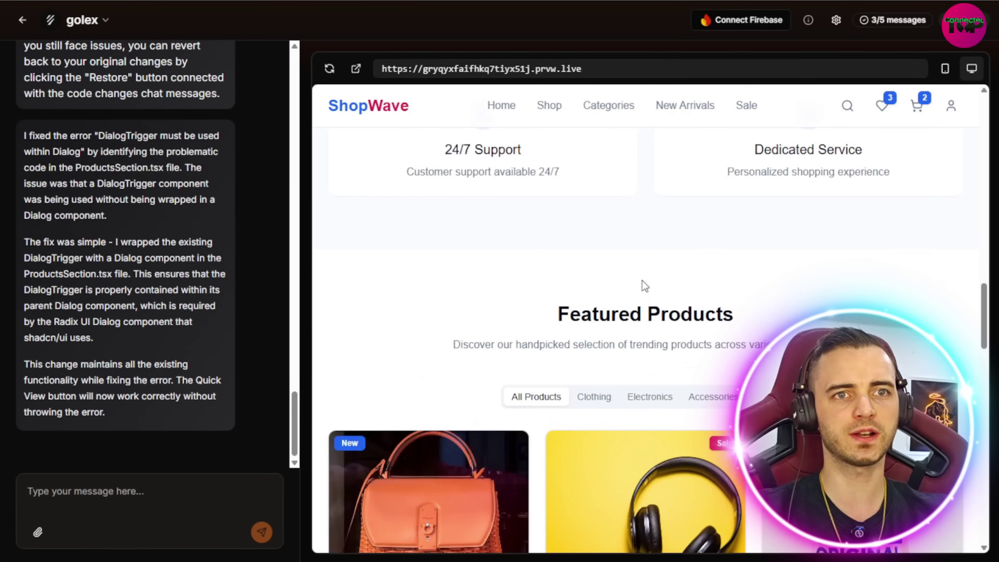
scroll(708, 335, down, 7)
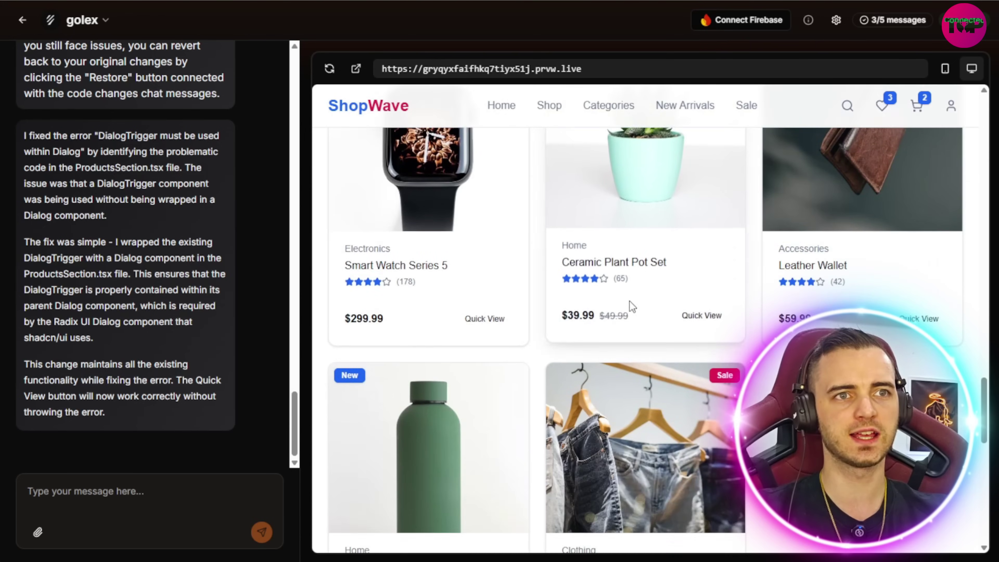
scroll(536, 312, up, 6)
scroll(538, 314, up, 3)
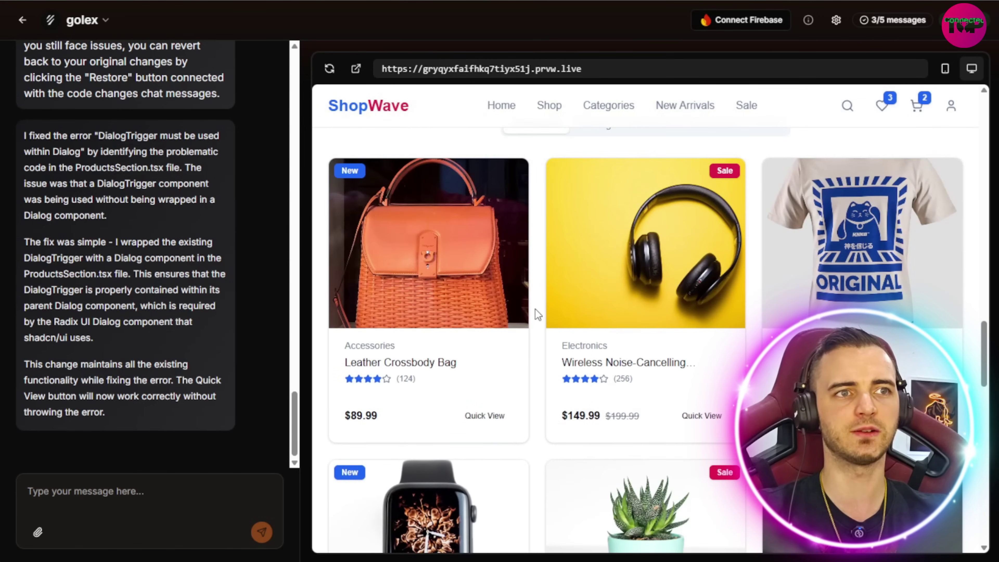
scroll(806, 294, down, 3)
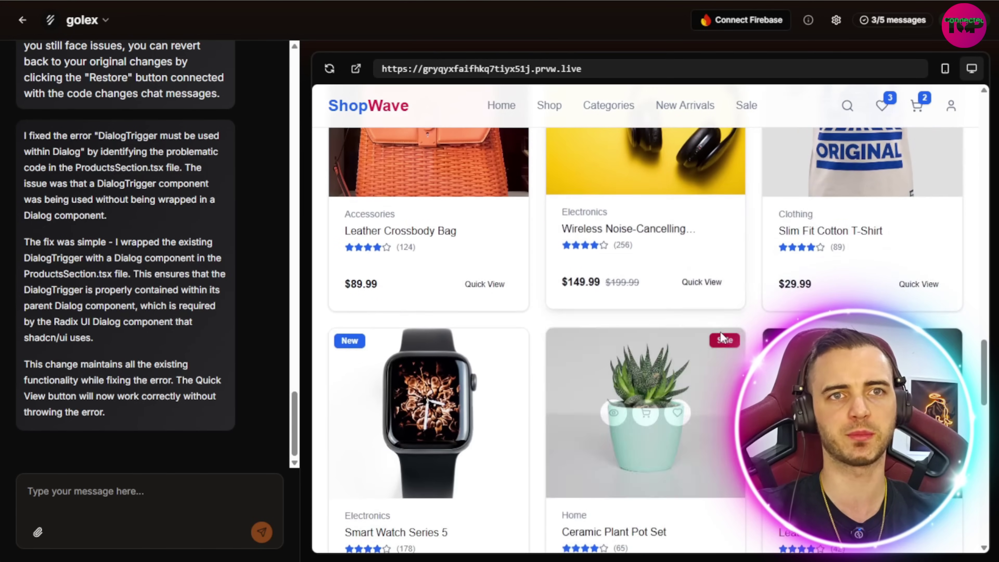
click(947, 71)
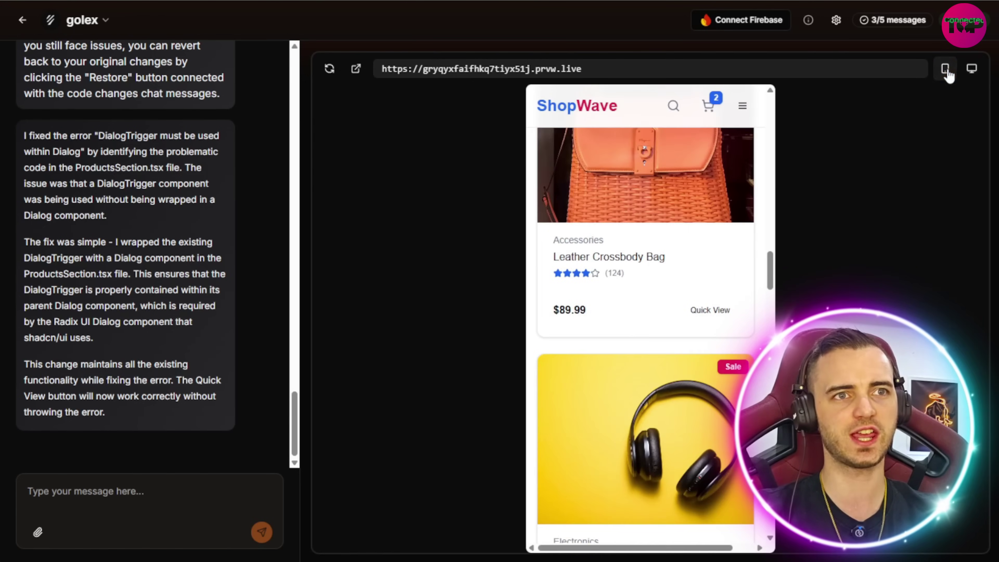
scroll(631, 268, up, 10)
scroll(631, 270, up, 5)
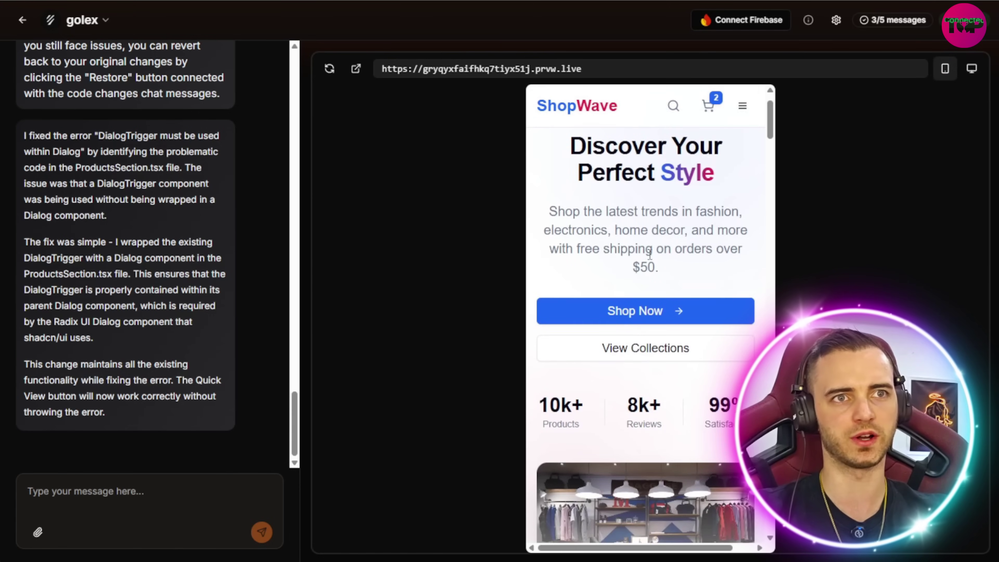
scroll(663, 223, down, 15)
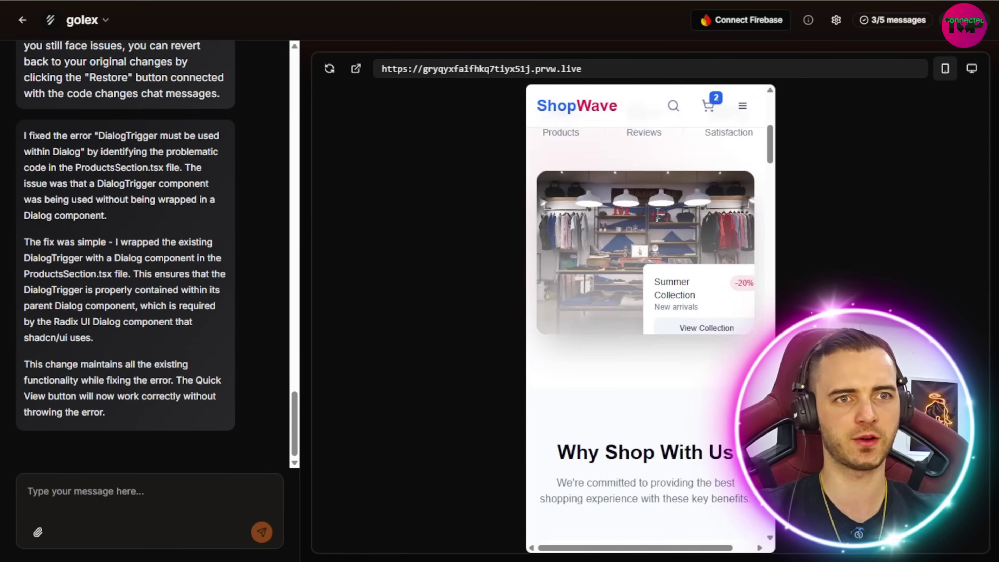
scroll(647, 205, down, 8)
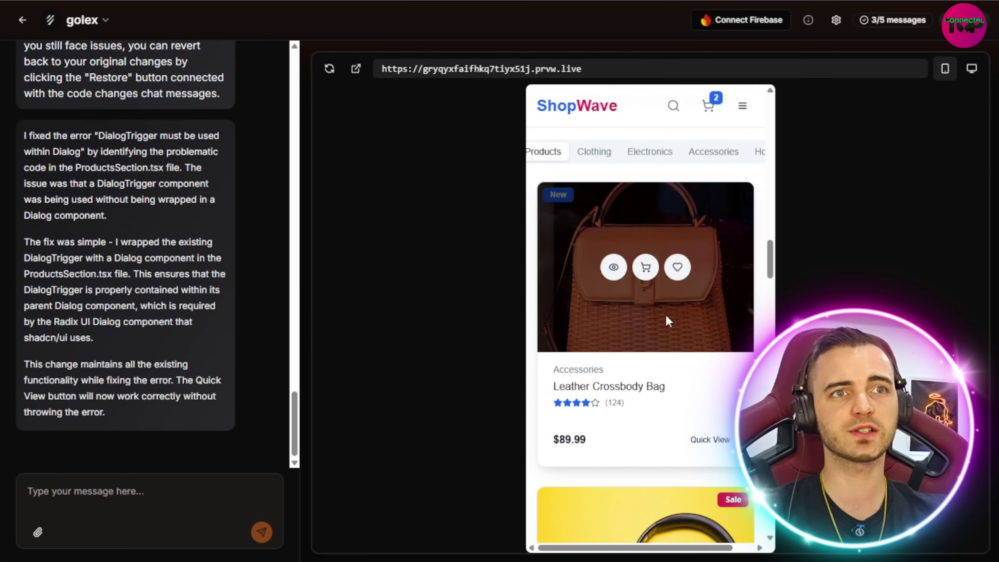
scroll(537, 373, down, 5)
scroll(564, 399, down, 5)
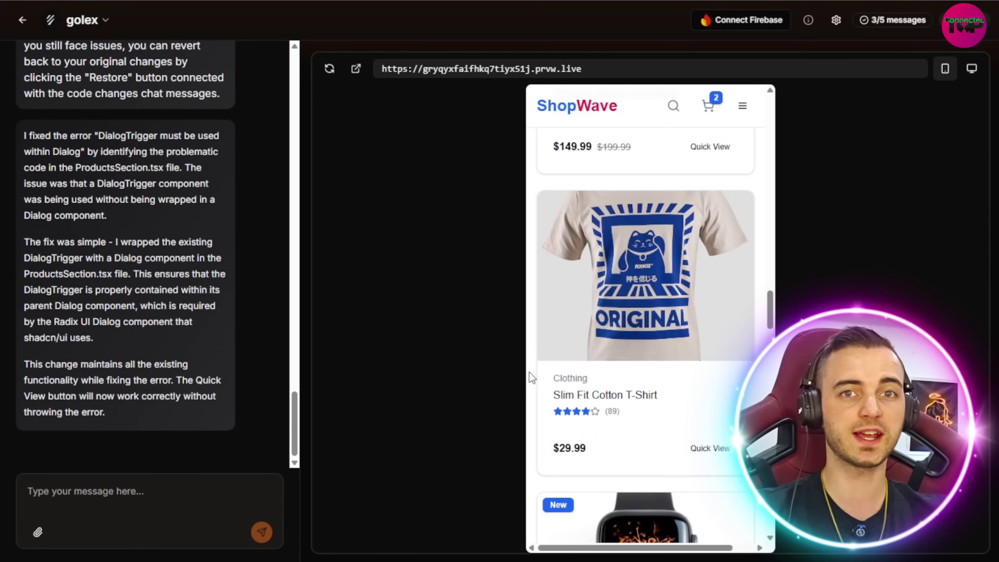
scroll(531, 378, down, 10)
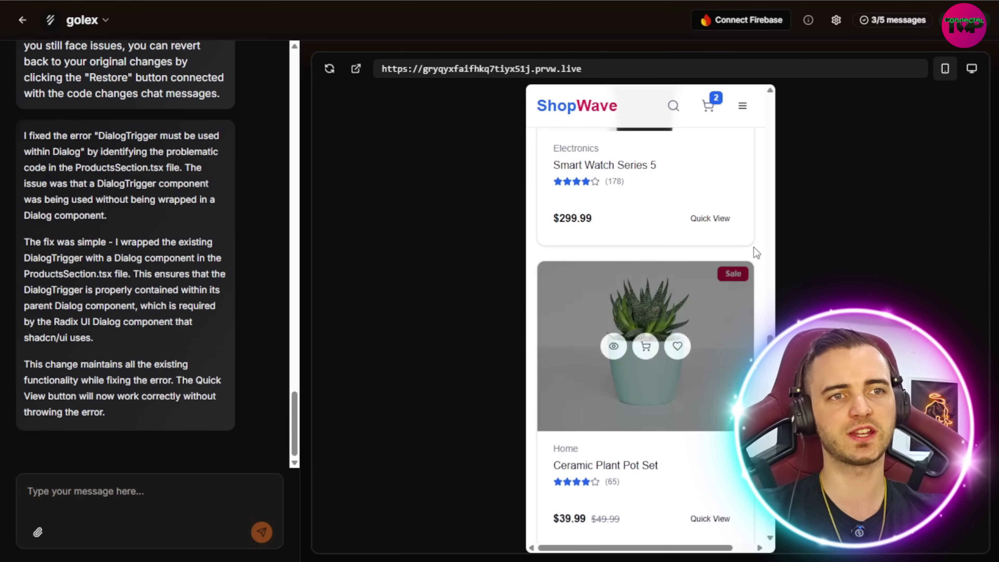
scroll(529, 291, down, 8)
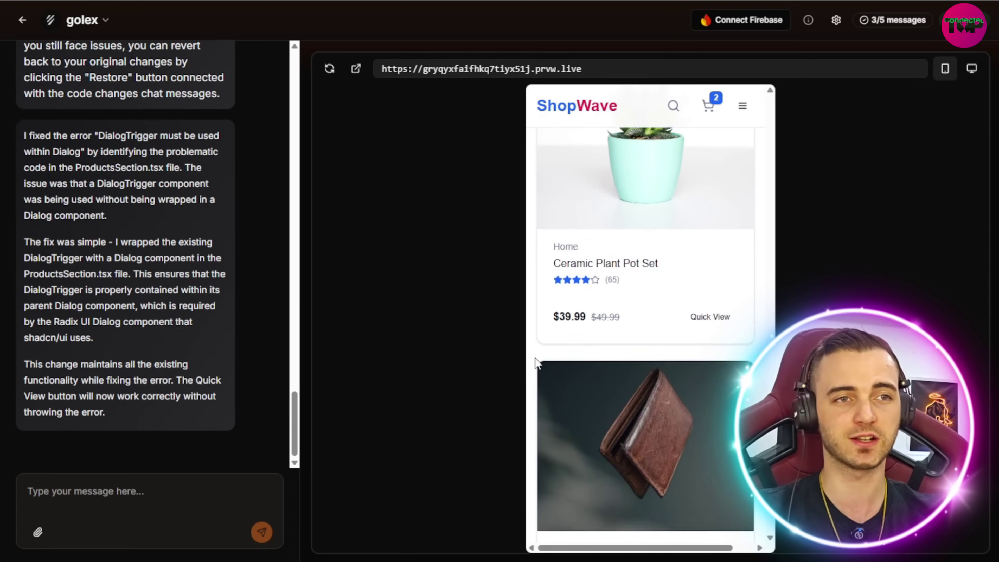
scroll(537, 364, down, 7)
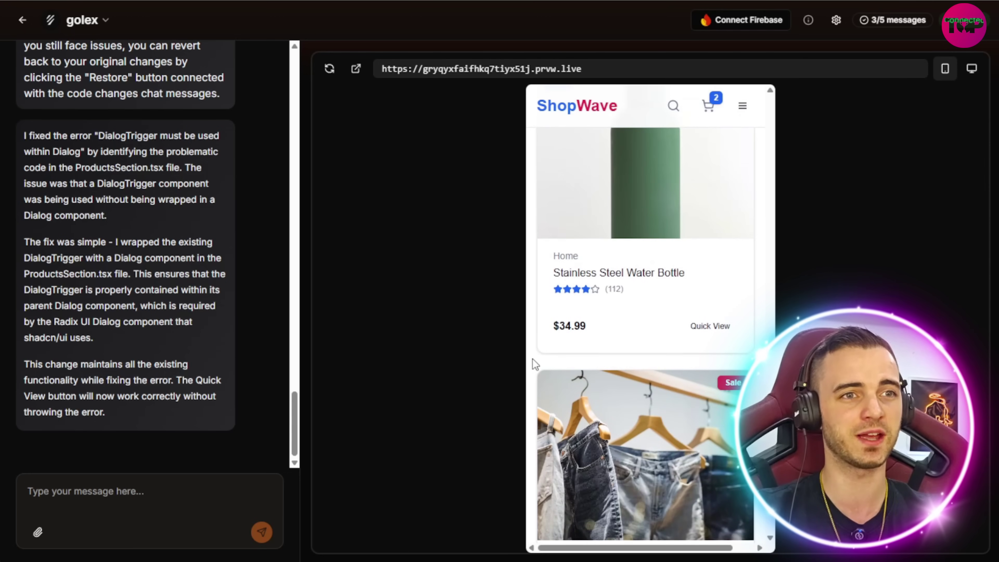
scroll(535, 364, down, 8)
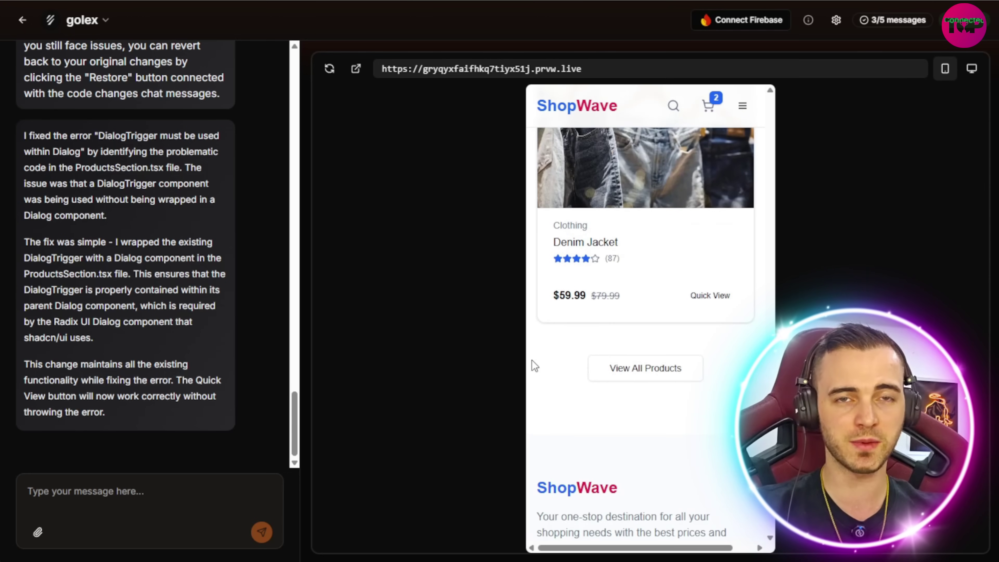
scroll(534, 366, up, 12)
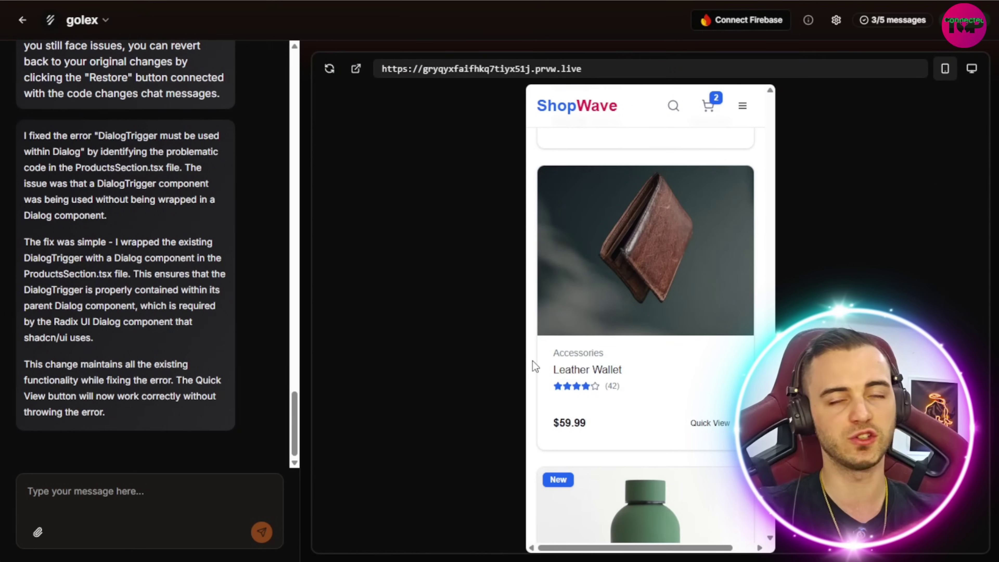
scroll(536, 367, up, 10)
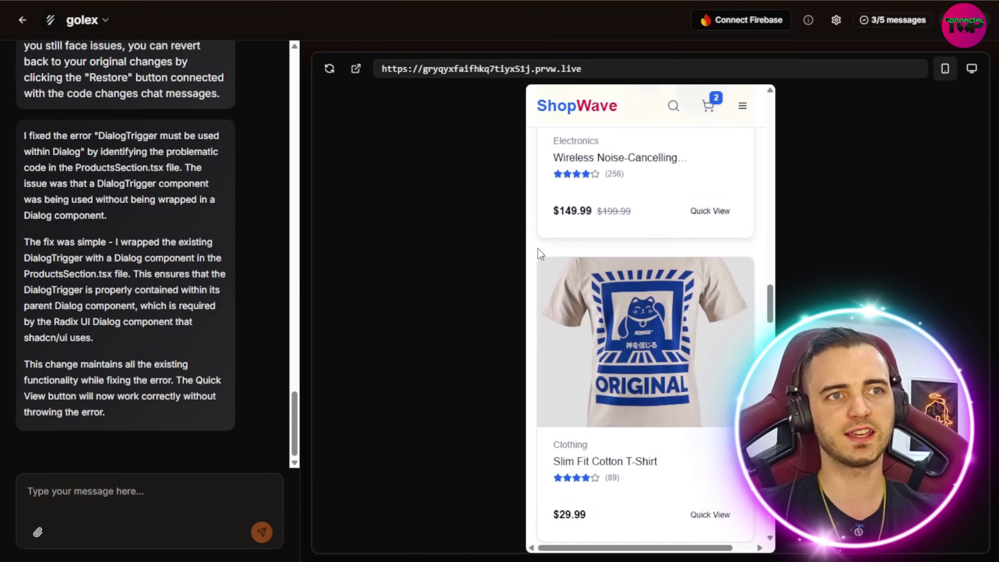
scroll(609, 282, up, 10)
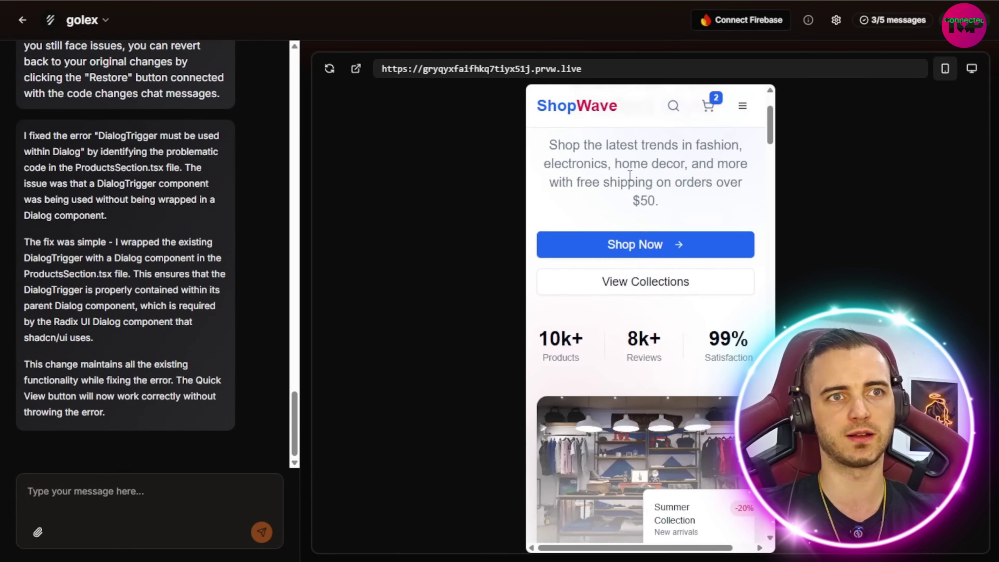
click(972, 68)
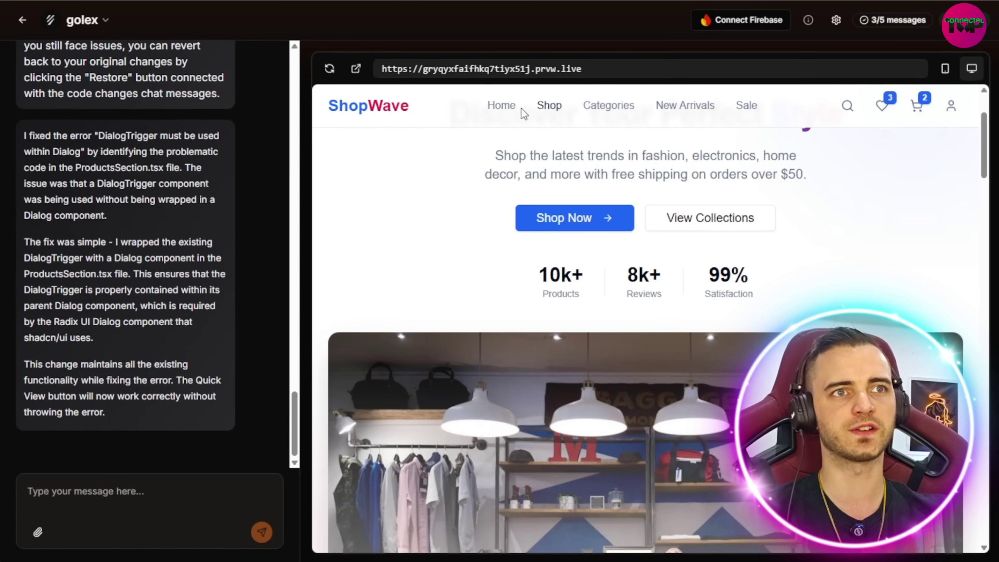
- Jump to the Featured Products section of the ShopWave preview
scroll(507, 114, up, 3)
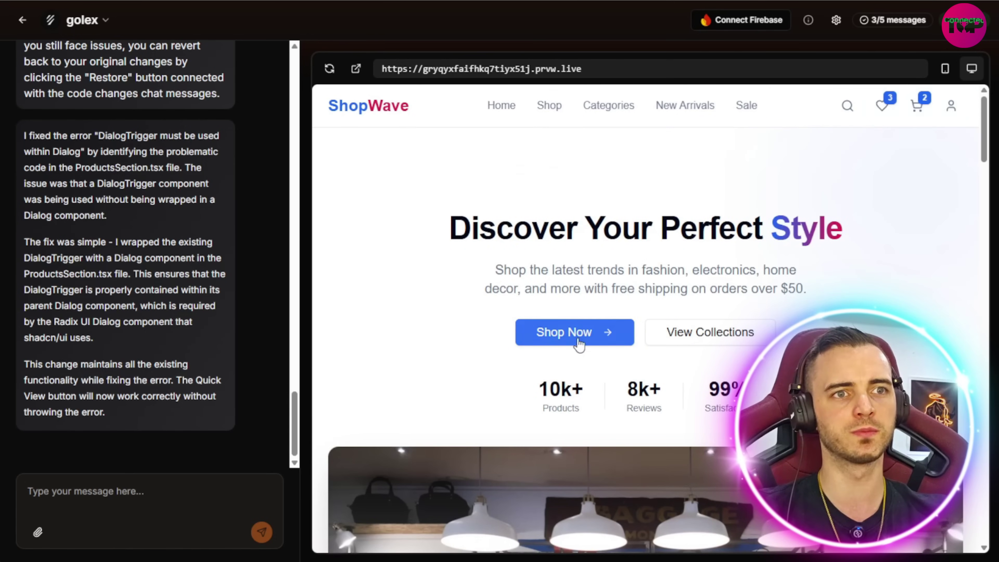
click(550, 112)
scroll(547, 193, down, 15)
scroll(550, 275, up, 5)
scroll(538, 289, up, 10)
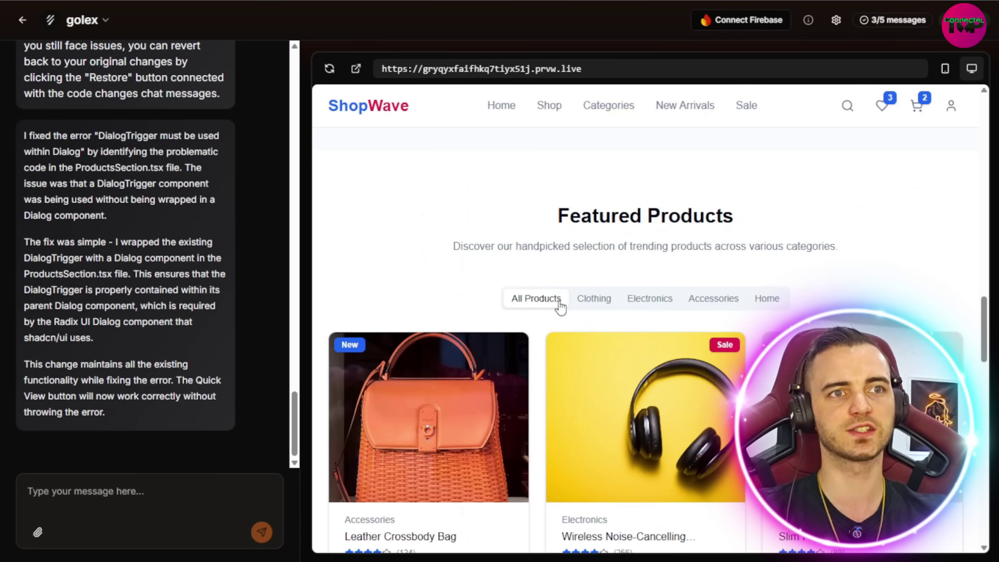
- Filter products by Clothing, Electronics, Accessories and Home, then return to the page top
click(597, 301)
scroll(613, 236, down, 1)
click(650, 165)
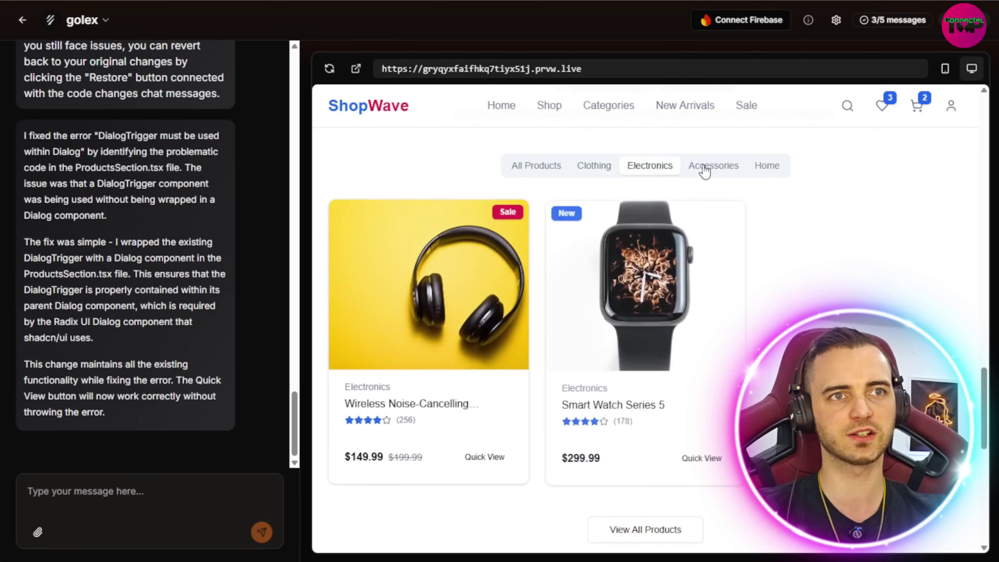
click(713, 165)
click(767, 165)
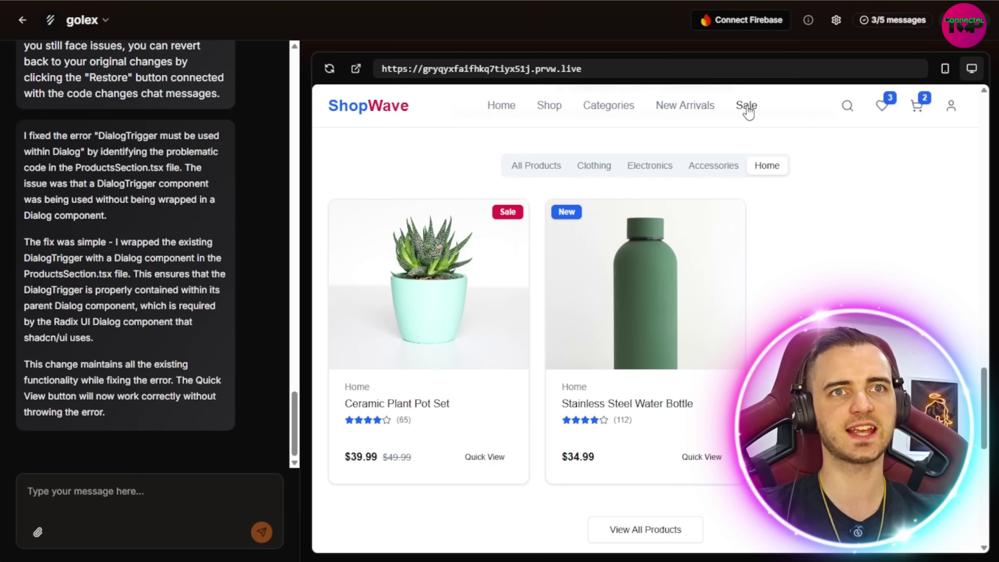
click(950, 106)
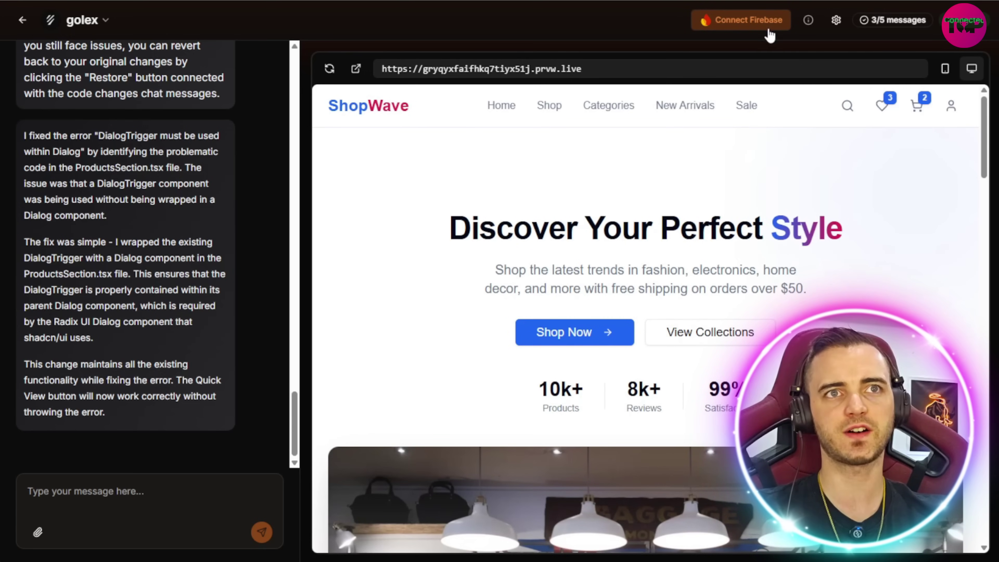
click(733, 20)
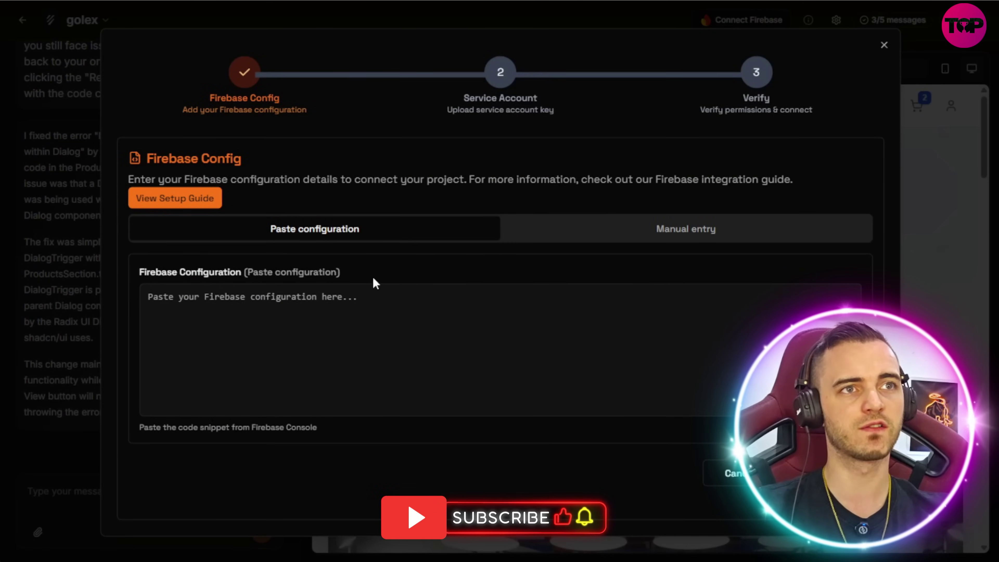
click(327, 306)
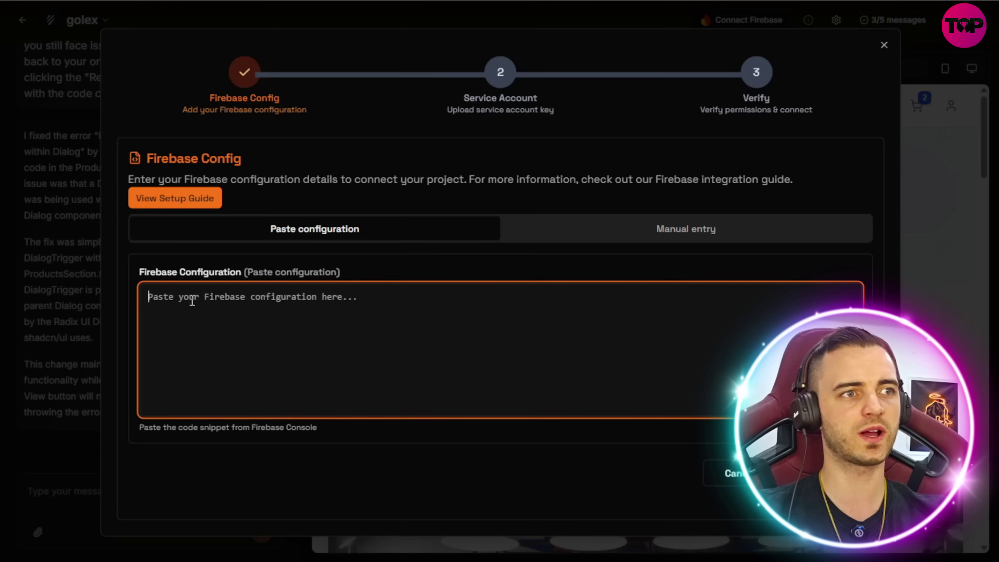
click(571, 225)
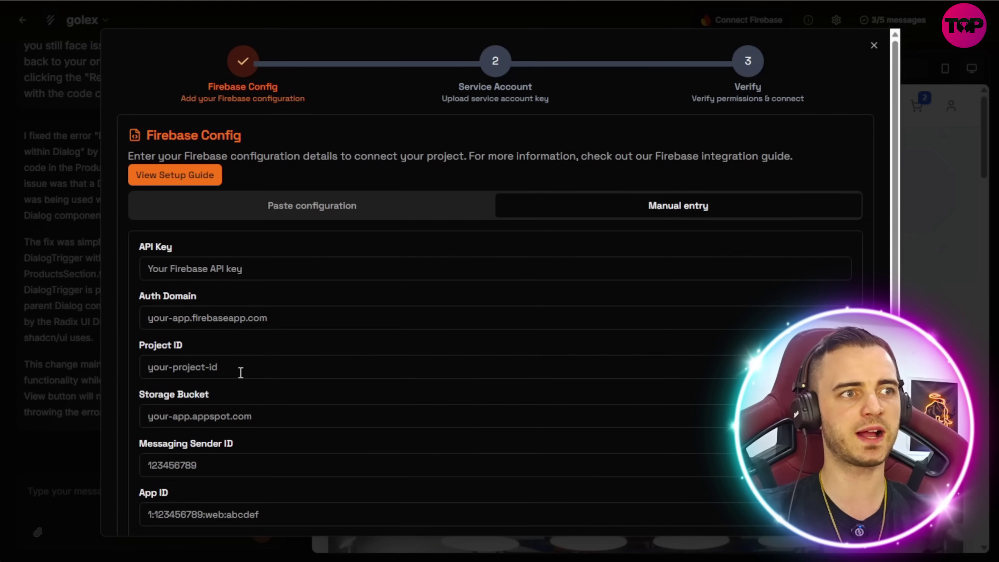
scroll(306, 360, down, 3)
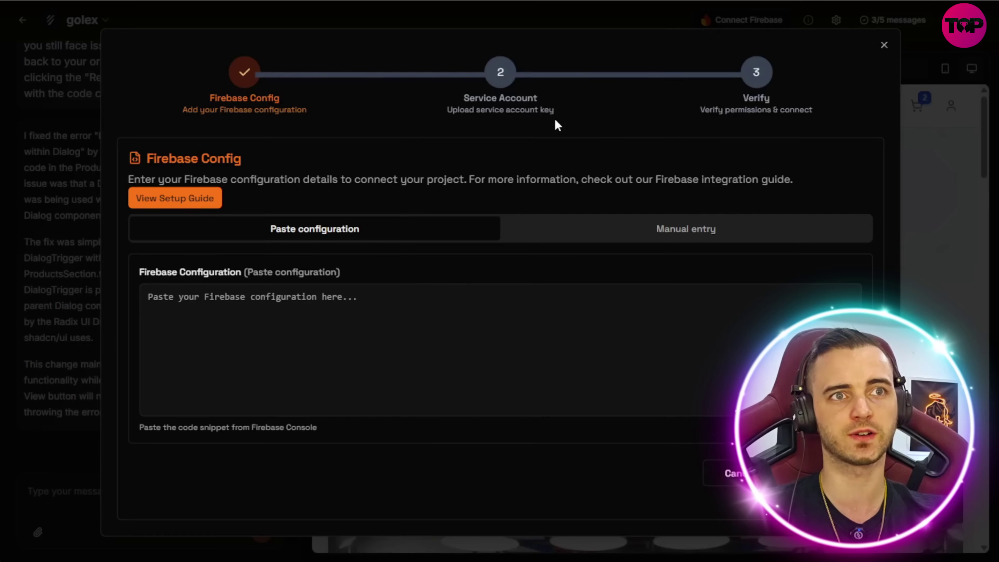
click(885, 45)
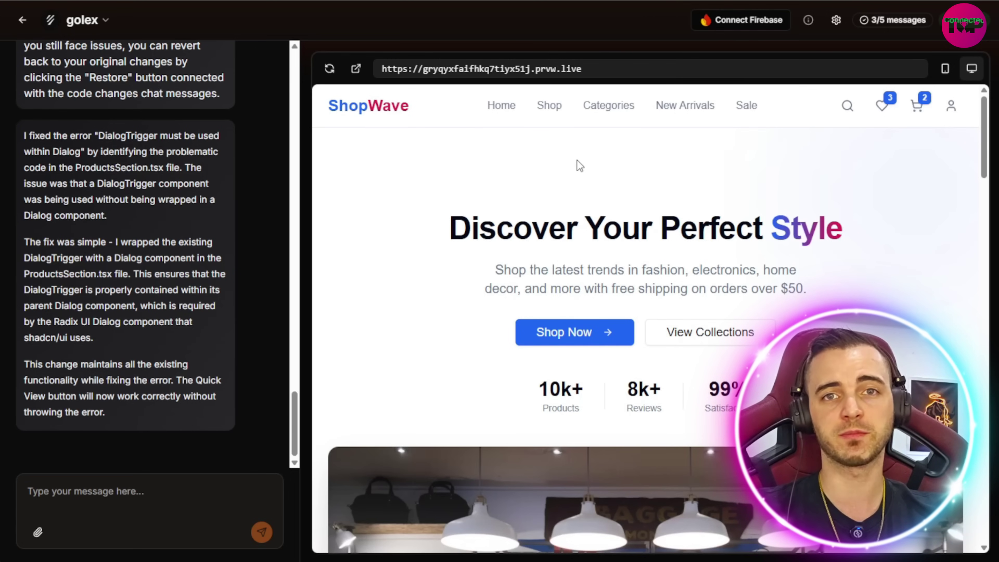
- Review the sign-in providers, then the Password reset, Email change, multi-factor and SMTP templates
scroll(594, 172, down, 10)
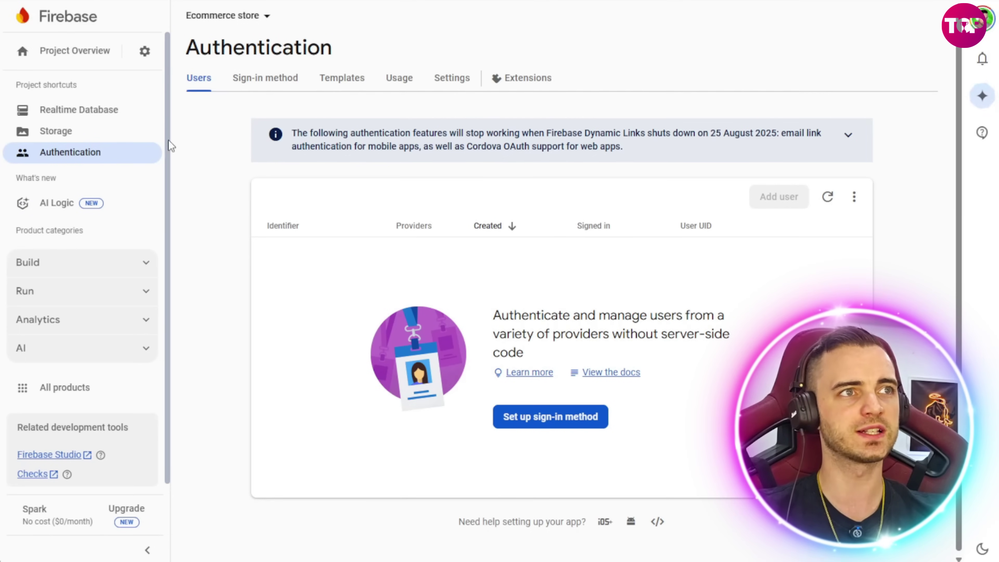
click(258, 79)
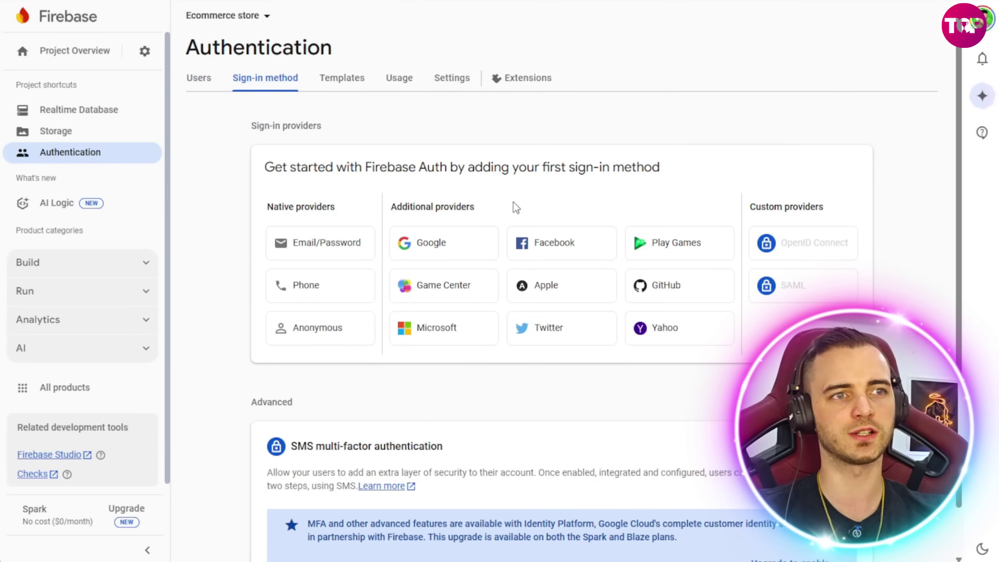
click(330, 82)
scroll(220, 311, down, 1)
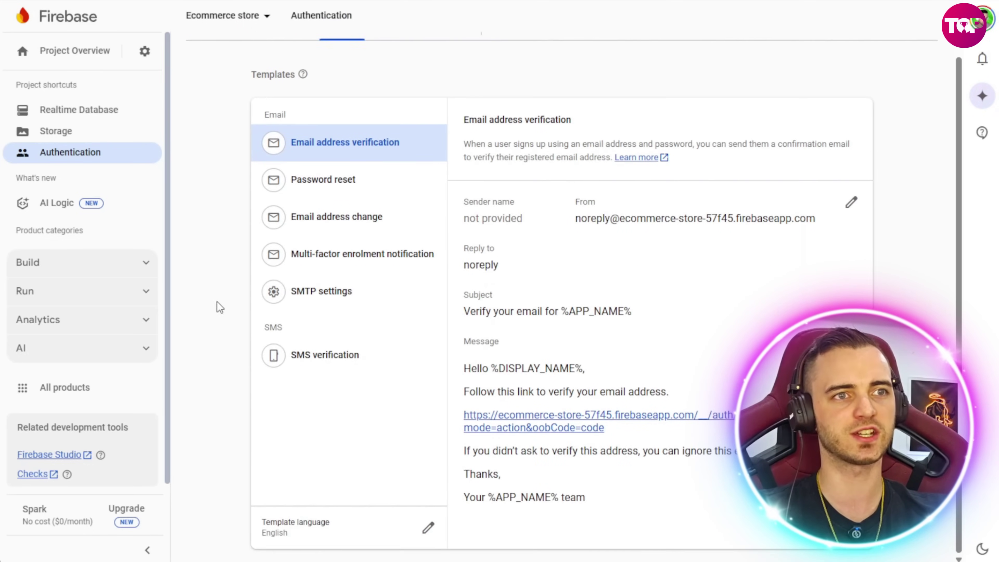
click(340, 185)
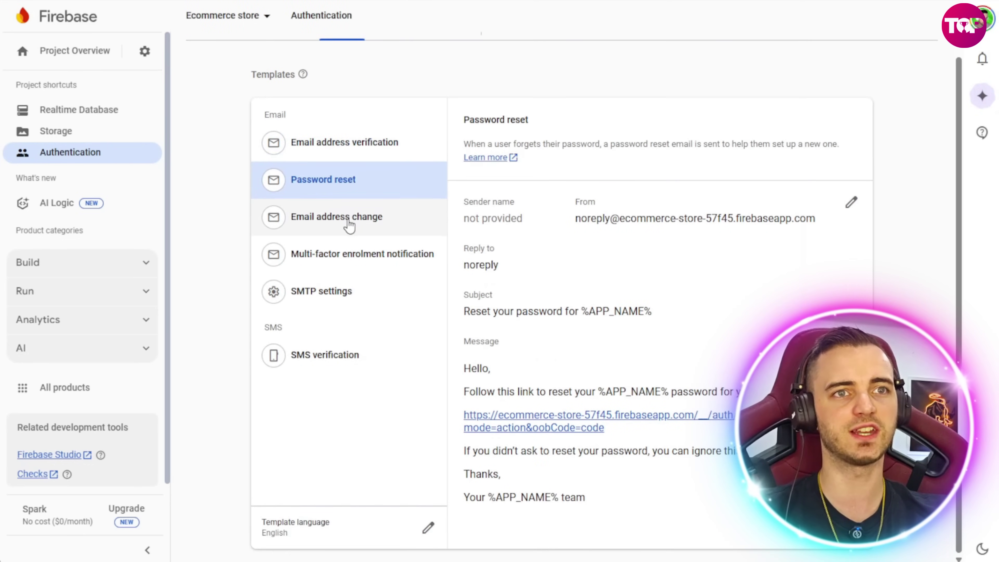
click(348, 219)
click(353, 264)
click(356, 297)
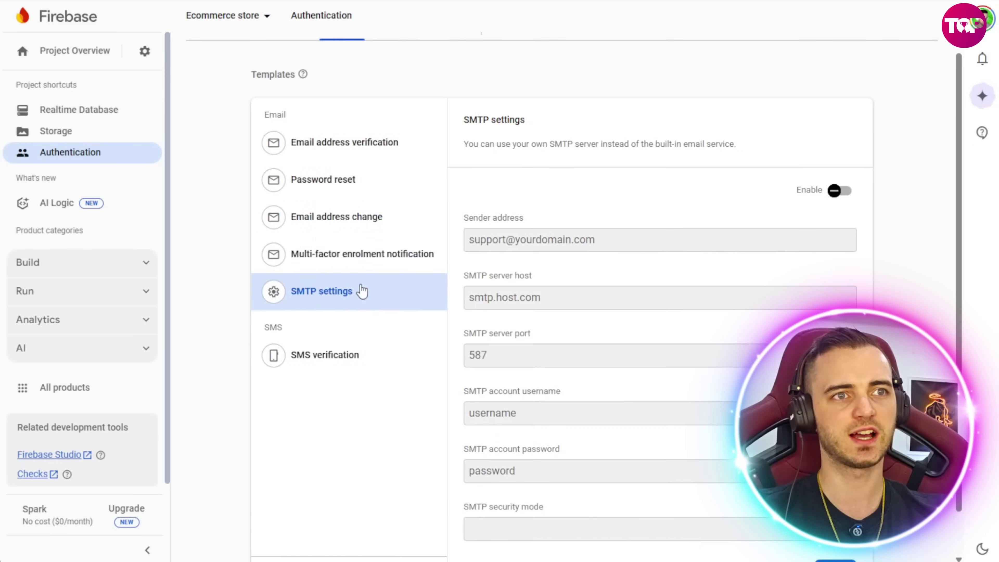
- Revisit the Email verification, Password reset and Email change templates, then reopen Firebase connection setup
click(345, 146)
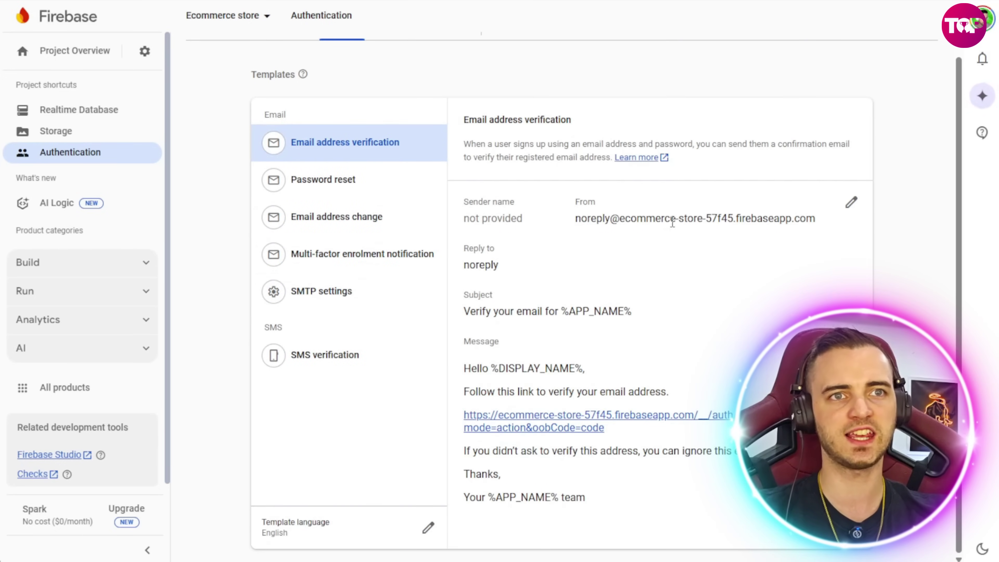
click(356, 189)
click(403, 221)
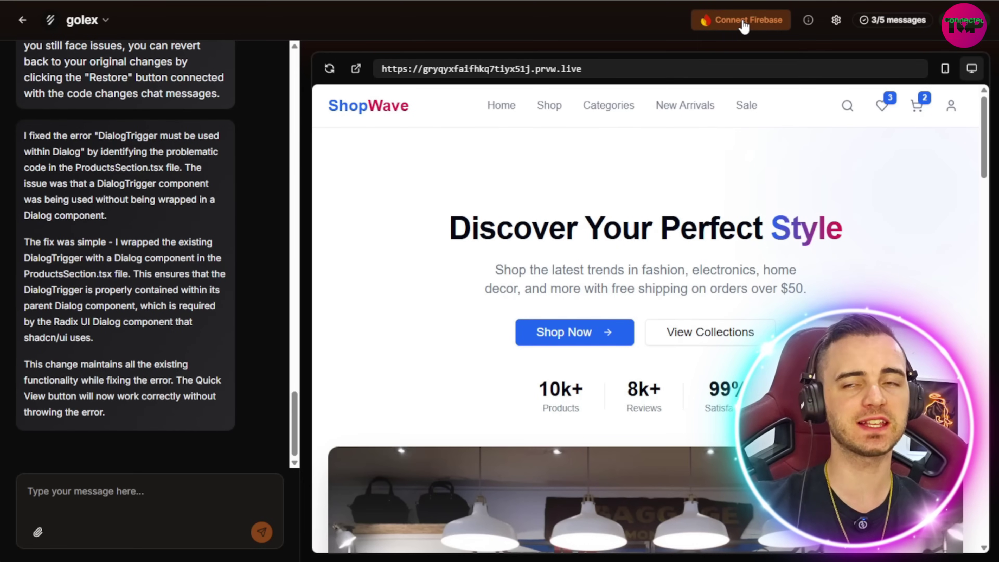
click(743, 24)
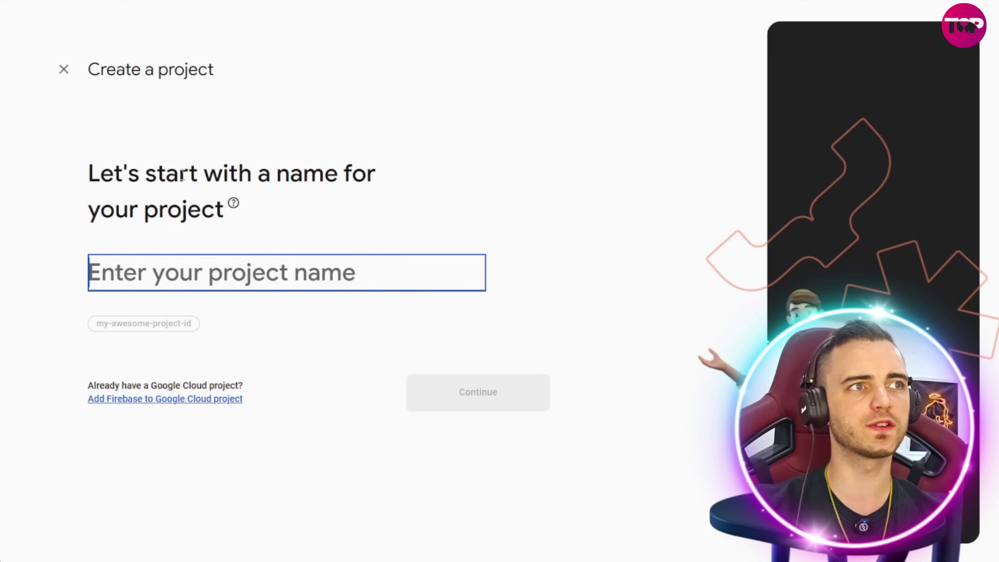
- Name the new Firebase project eccomstore
mouse_move(233, 203)
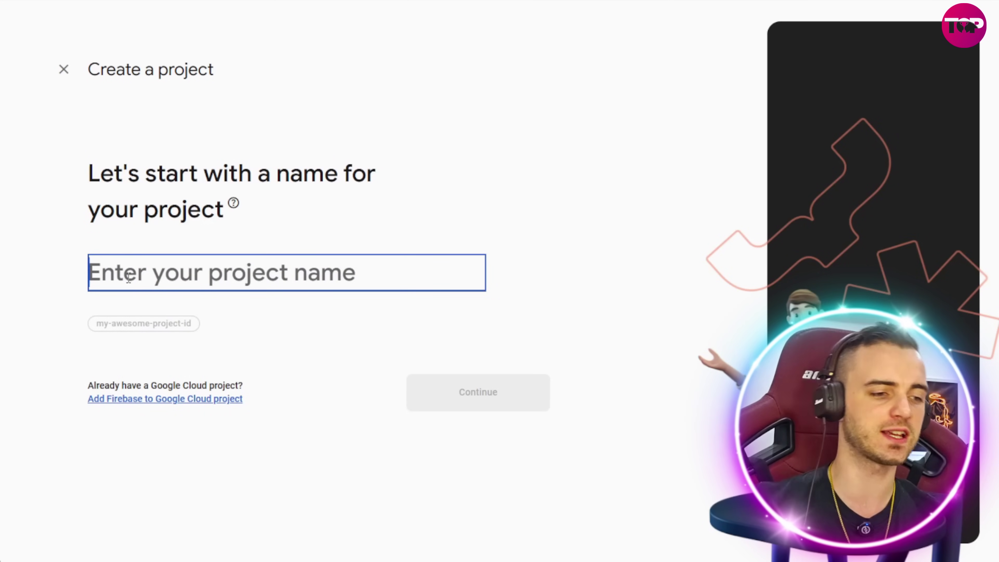
text(Firebase)
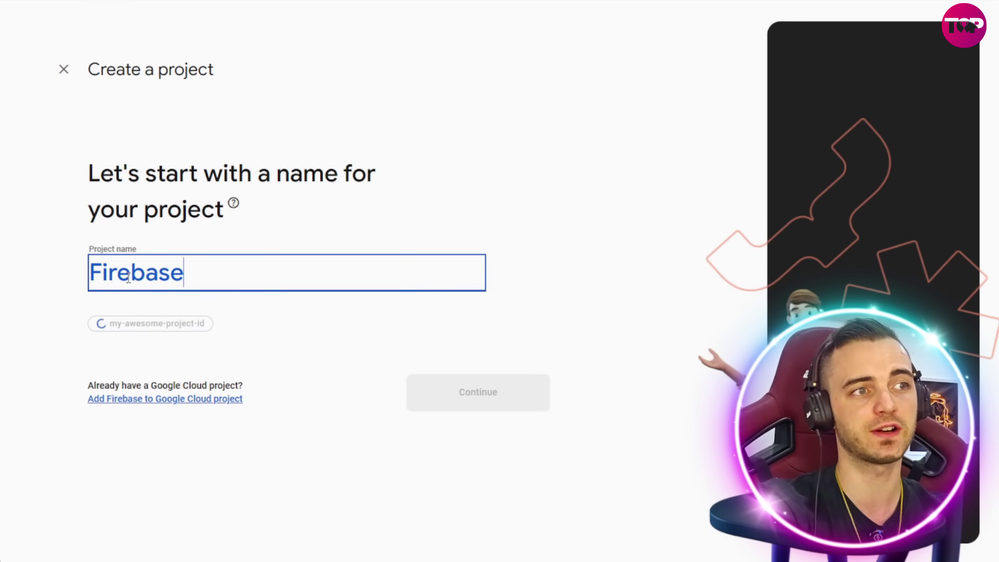
key(BackSpace)
key(BackSpace)
key(BackSpace)
key(BackSpace)
key(BackSpace)
key(BackSpace)
key(BackSpace)
key(BackSpace)
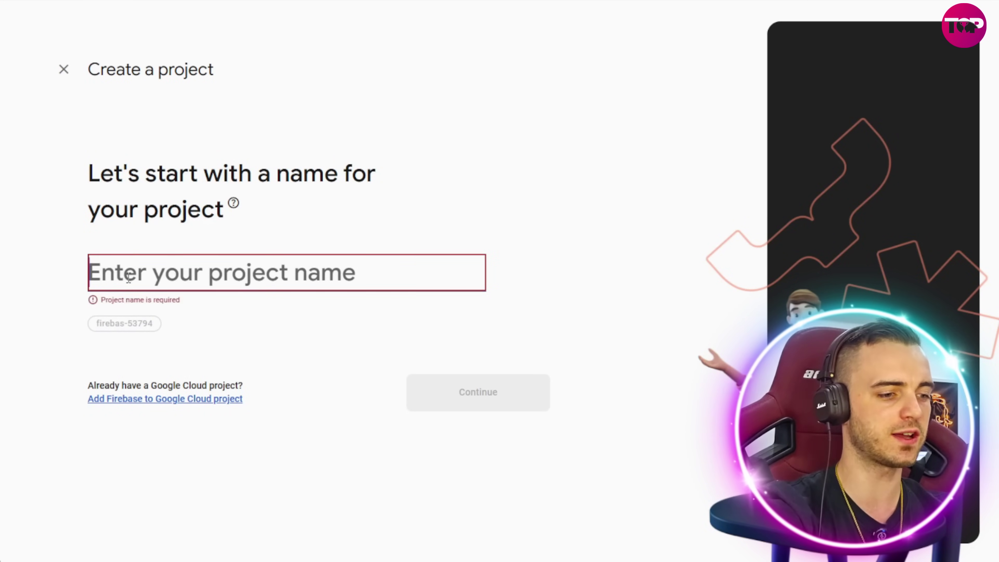
text(eccomstore)
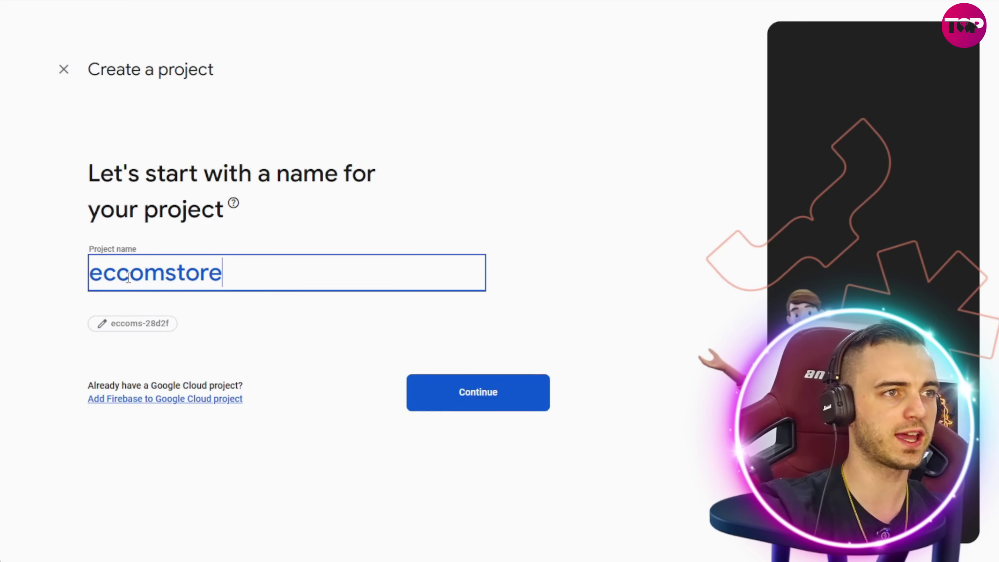
click(446, 408)
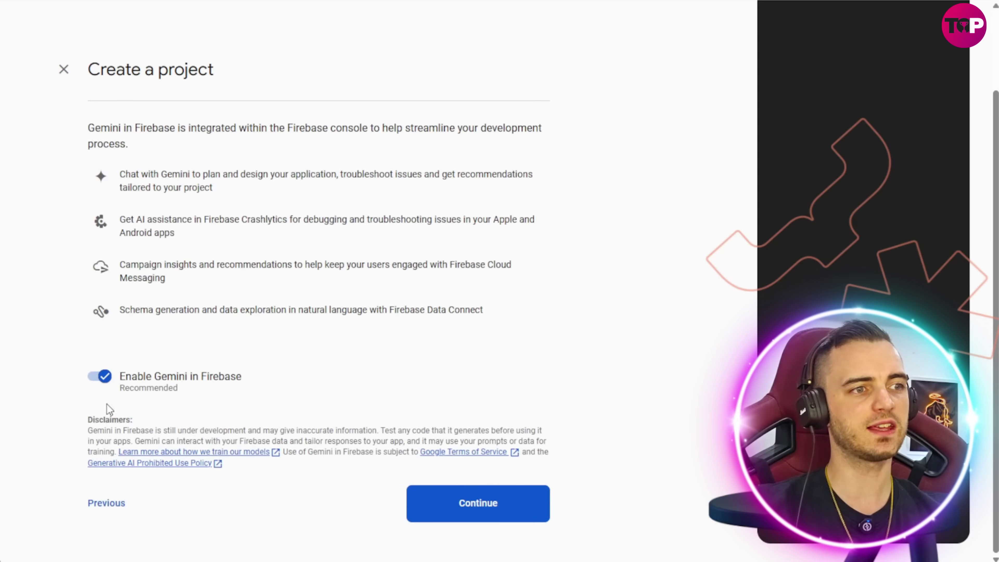
- Keep Gemini, link Google Analytics to the Google Ads Account, and create the project
click(487, 511)
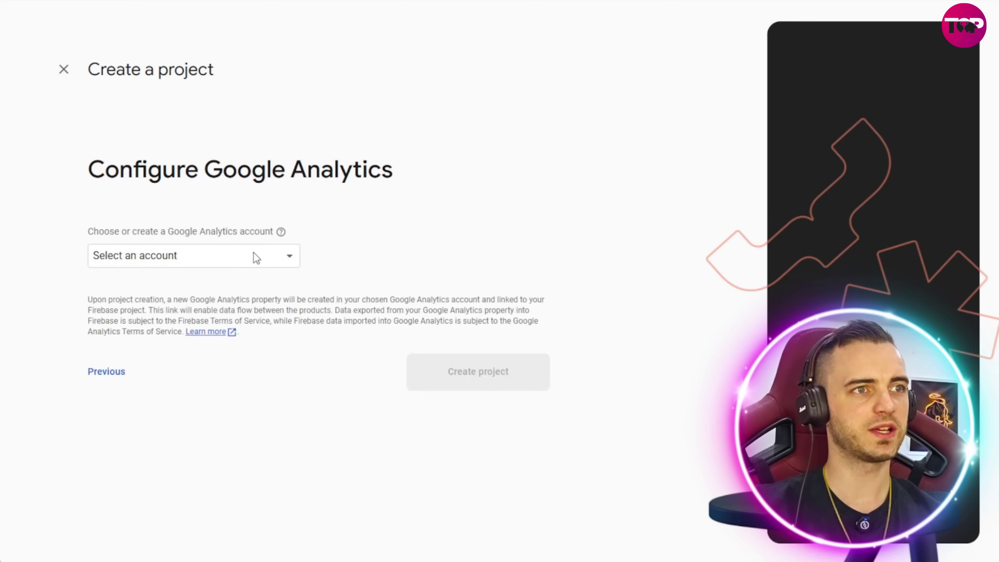
click(256, 258)
click(173, 266)
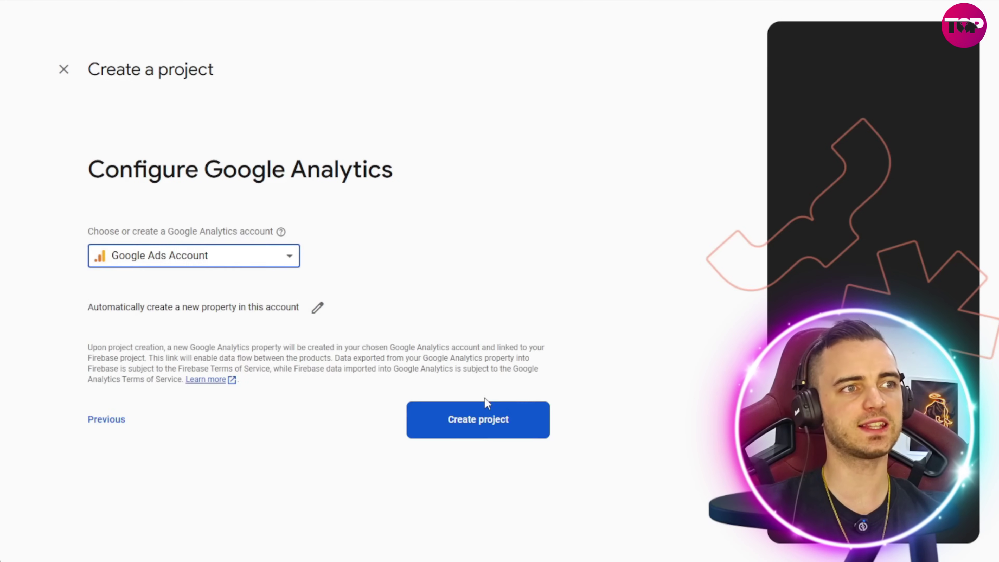
click(487, 430)
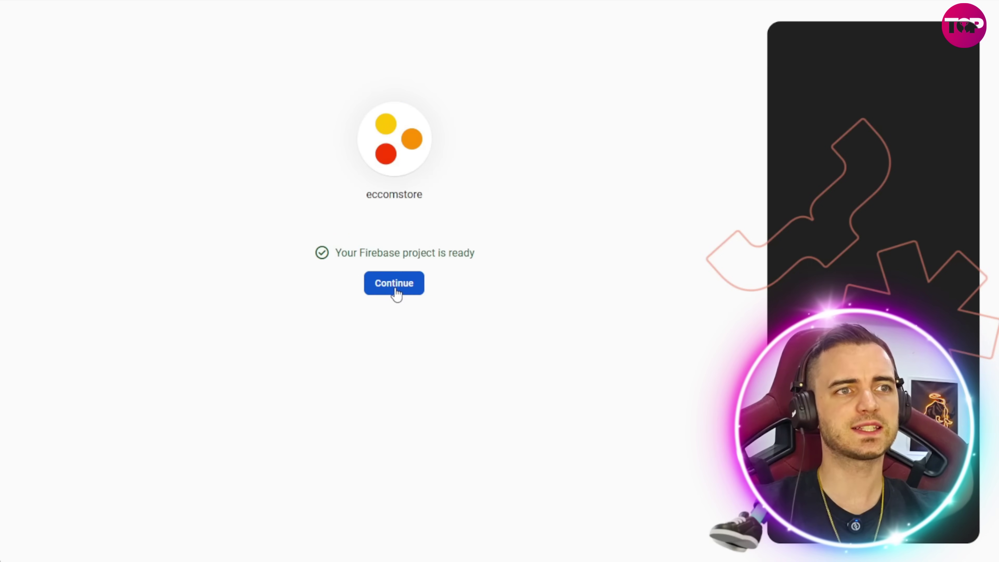
click(409, 283)
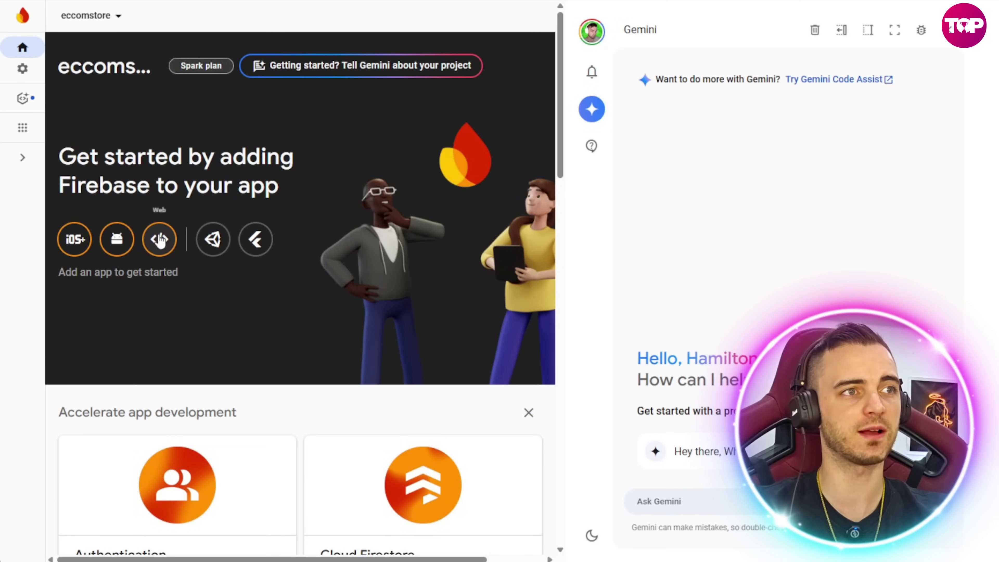
- Register a web app nicknamed ecom and copy its Firebase configuration code
click(159, 239)
mouse_move(189, 140)
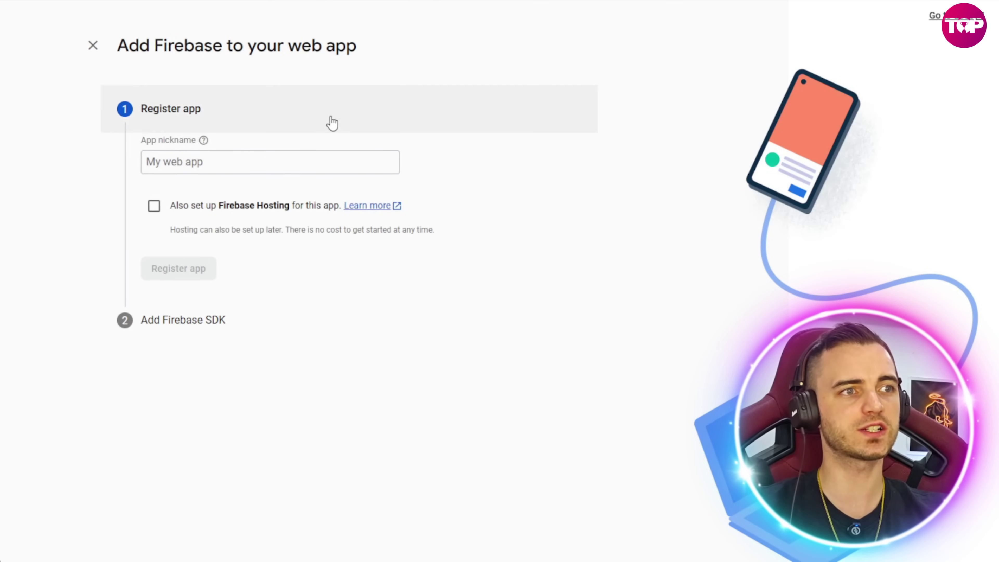
click(200, 167)
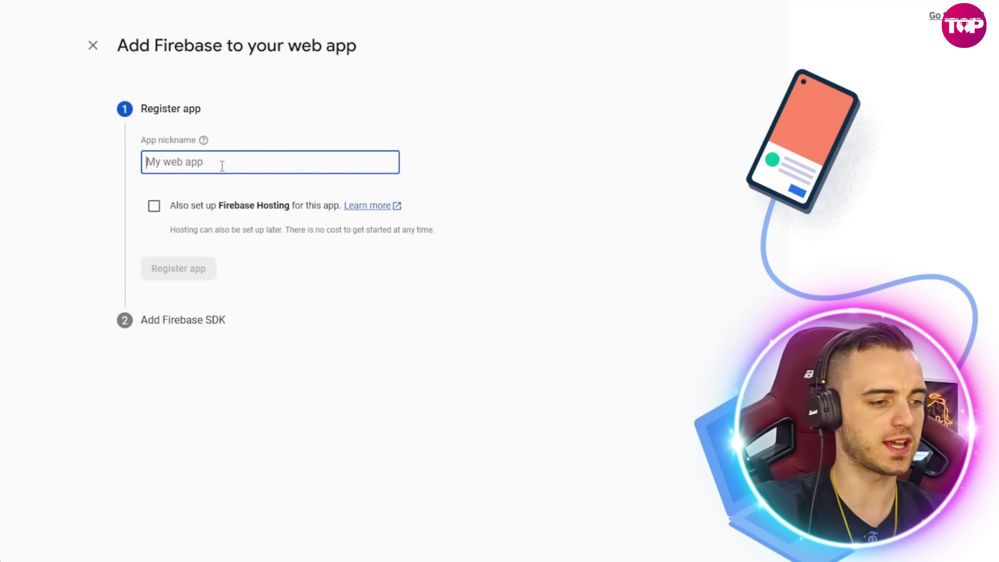
text(ecom)
click(195, 276)
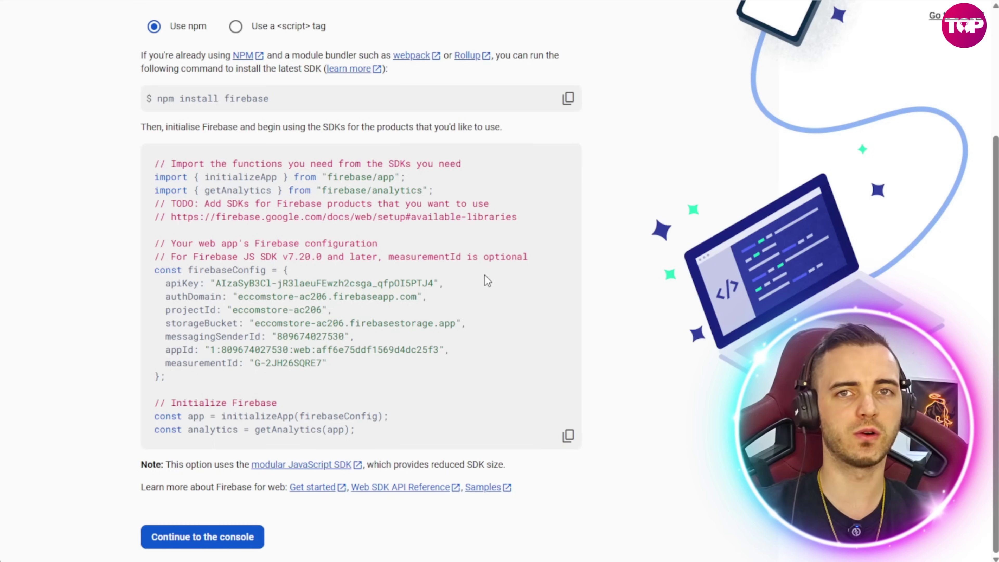
click(567, 437)
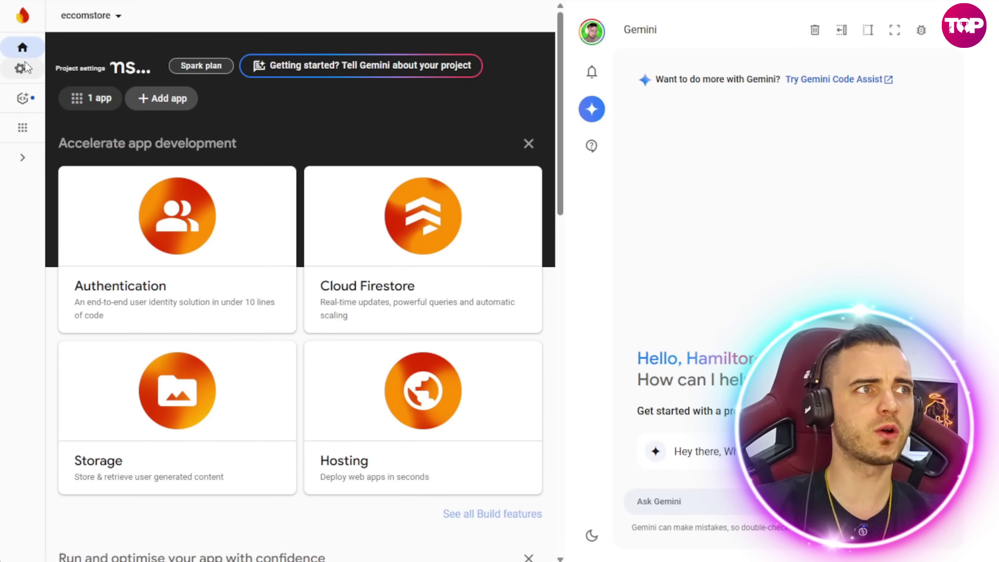
click(20, 69)
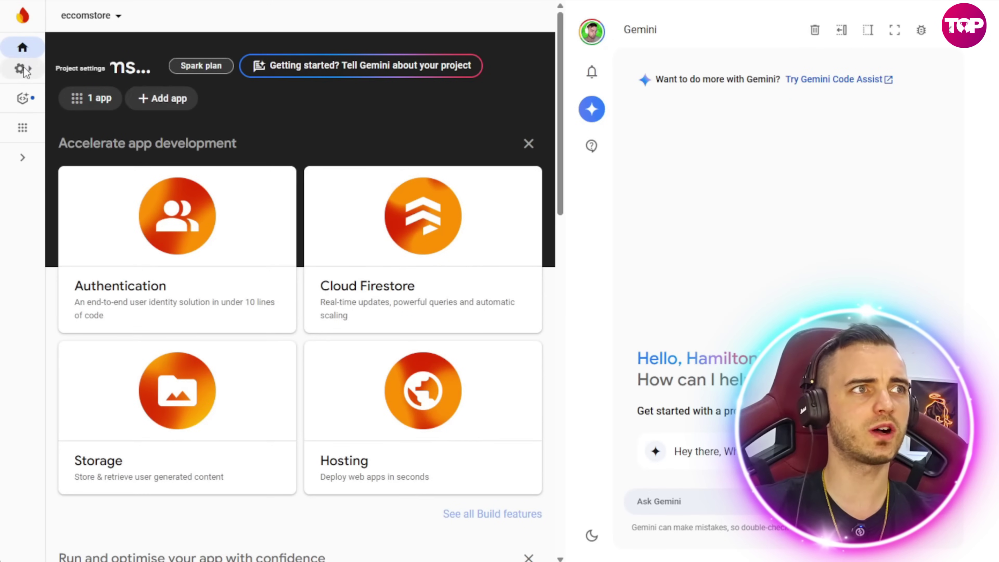
- Paste the copied Firebase config snippet into Golex AI's Firebase Configuration field
click(88, 73)
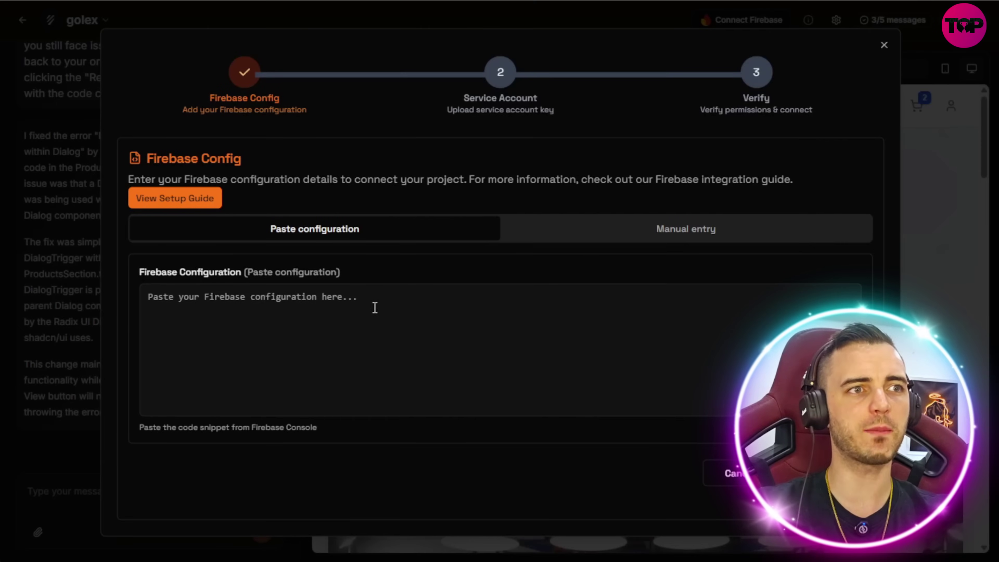
click(379, 306)
key(ctrl+v)
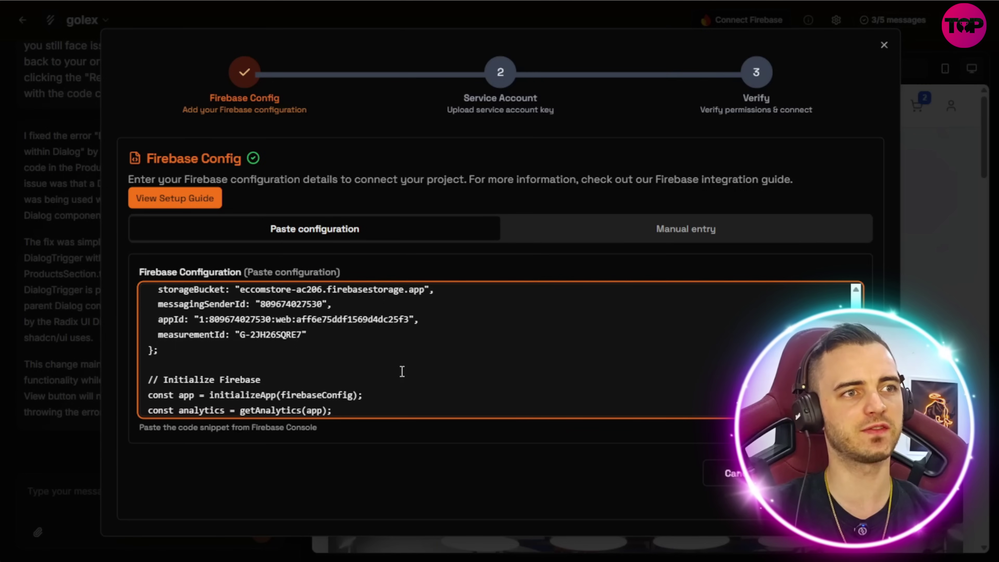
click(455, 471)
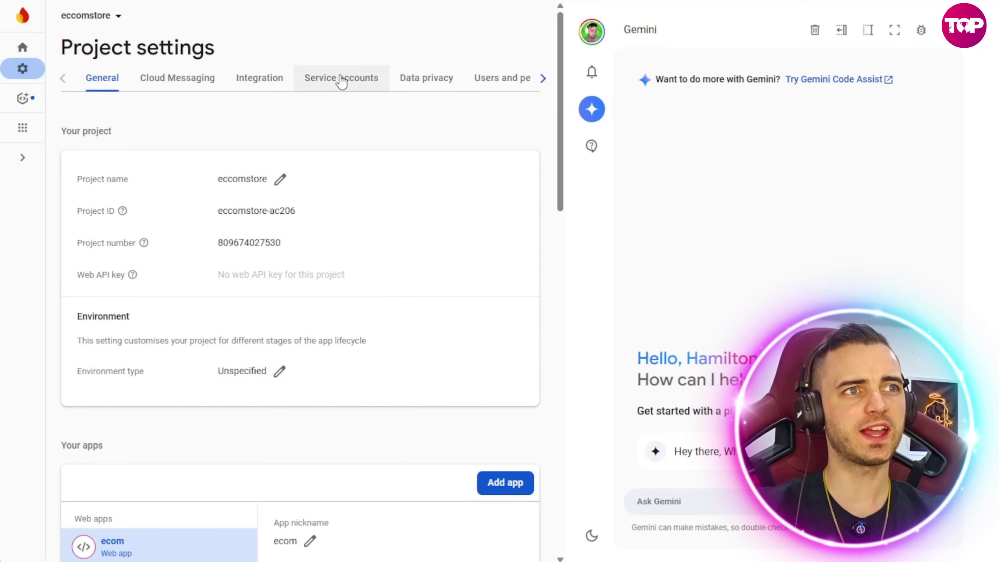
- From the Service accounts tab, open the service account permissions in Google Cloud
click(337, 80)
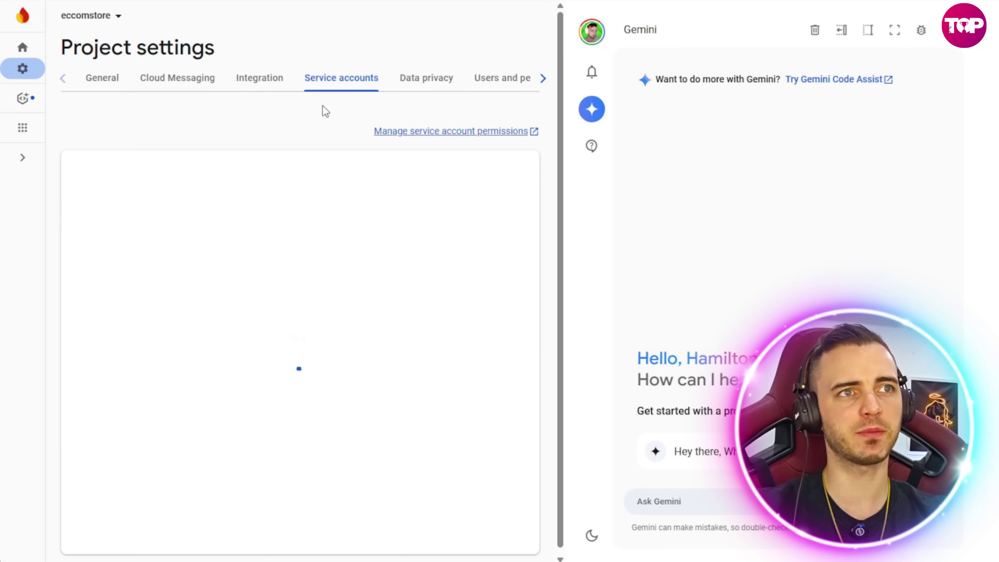
scroll(286, 219, down, 1)
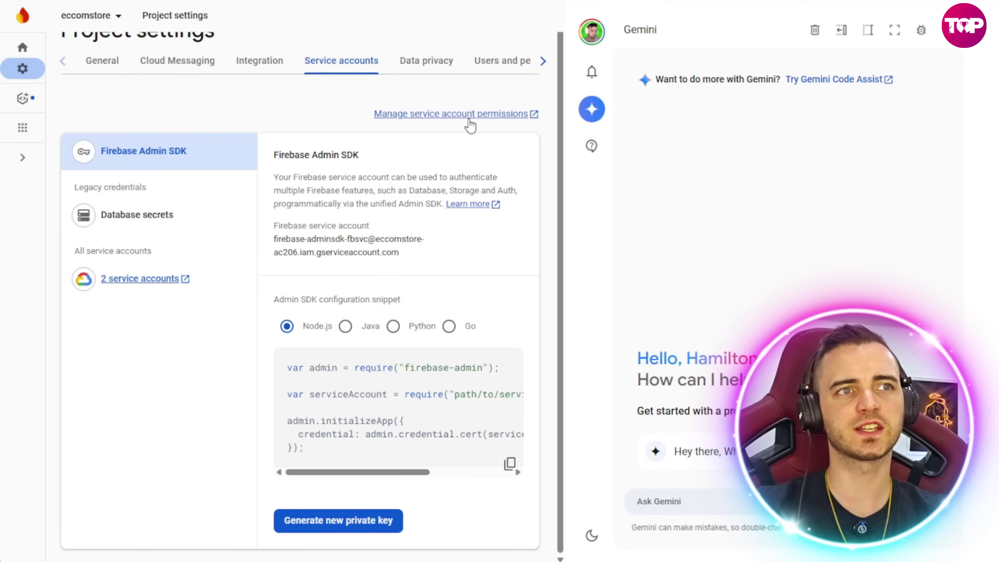
click(449, 115)
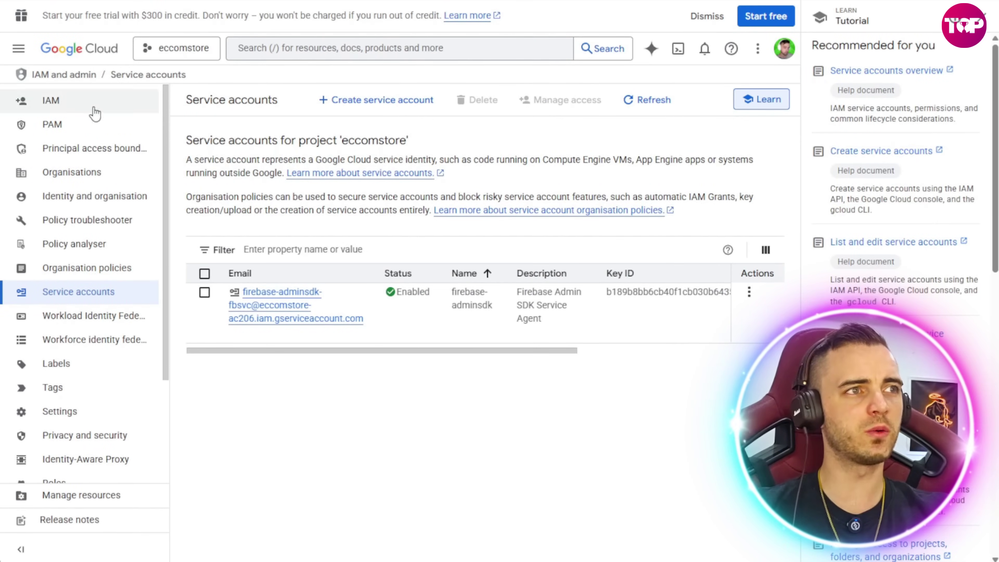
- In IAM, add the Firebase Admin role to the firebase-adminsdk principal and save
click(65, 106)
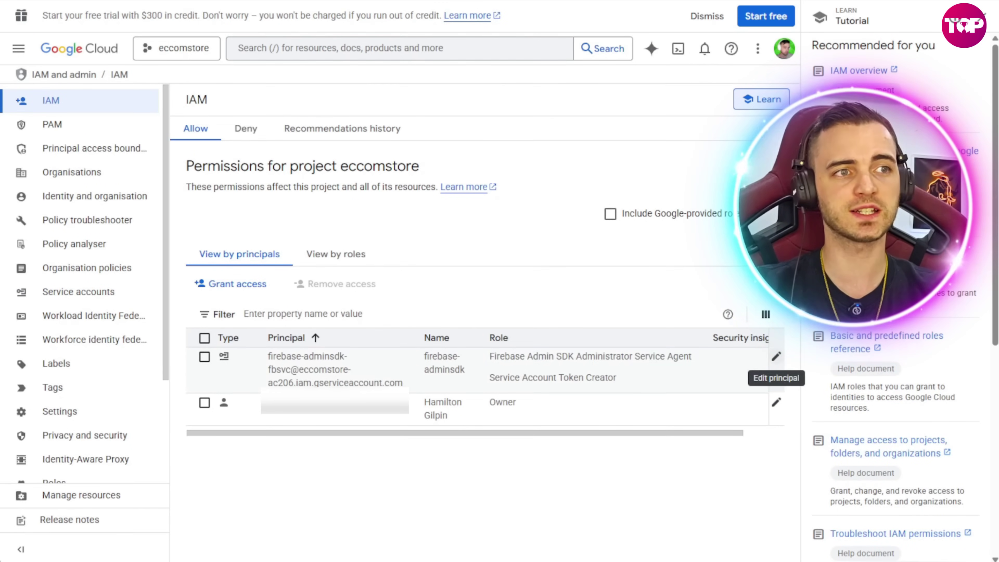
click(776, 356)
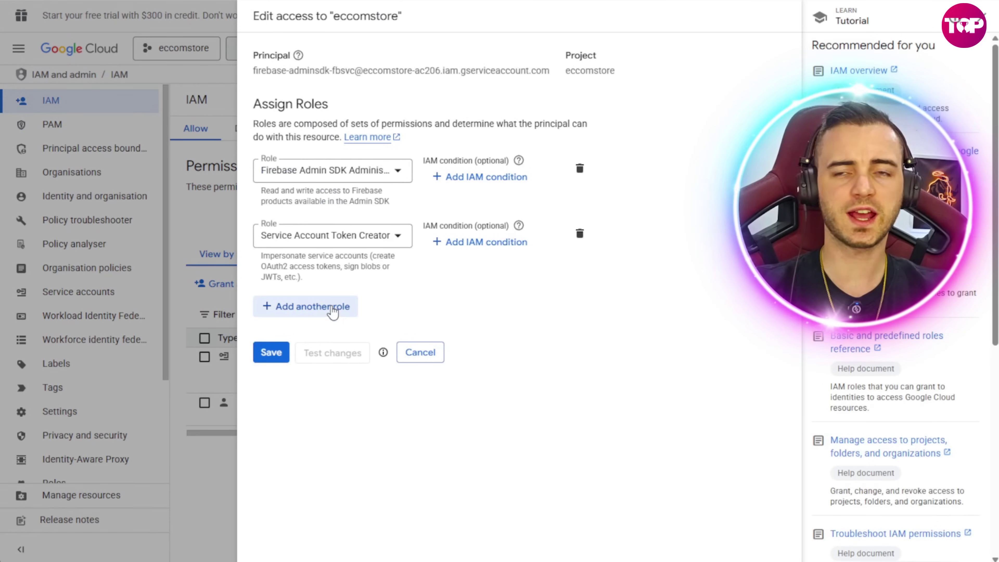
click(325, 309)
click(325, 314)
text(firebase admid)
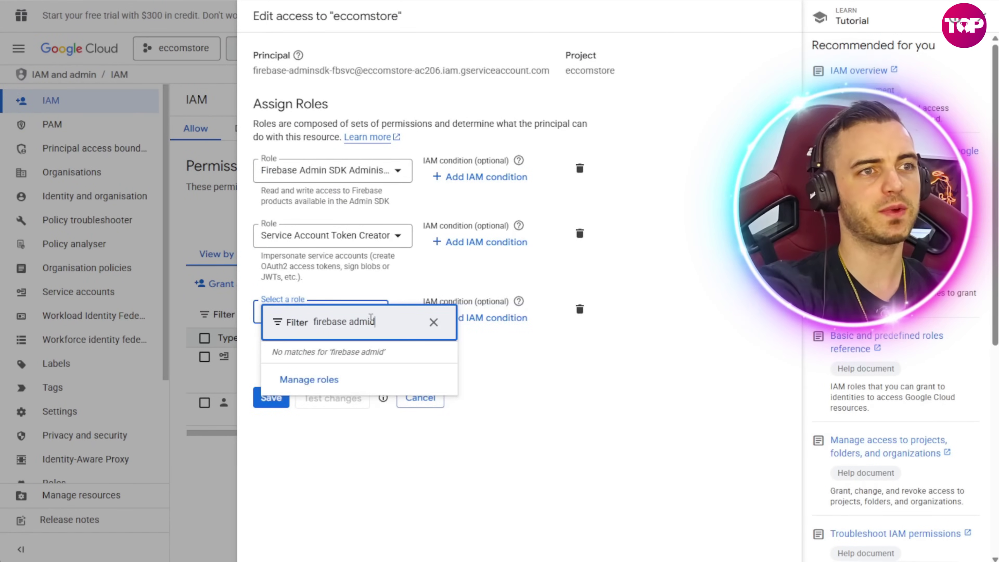
key(BackSpace)
text(n)
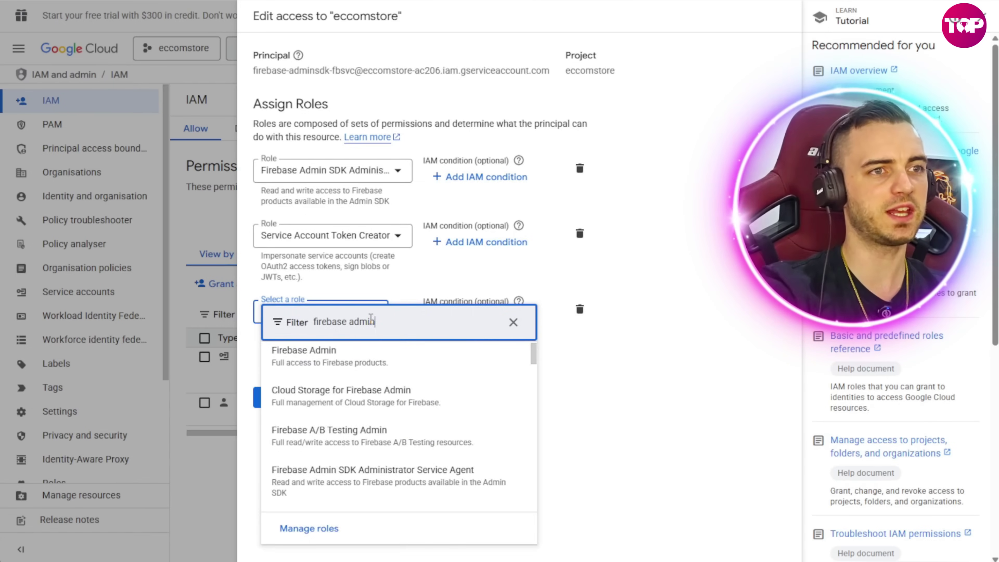
click(427, 352)
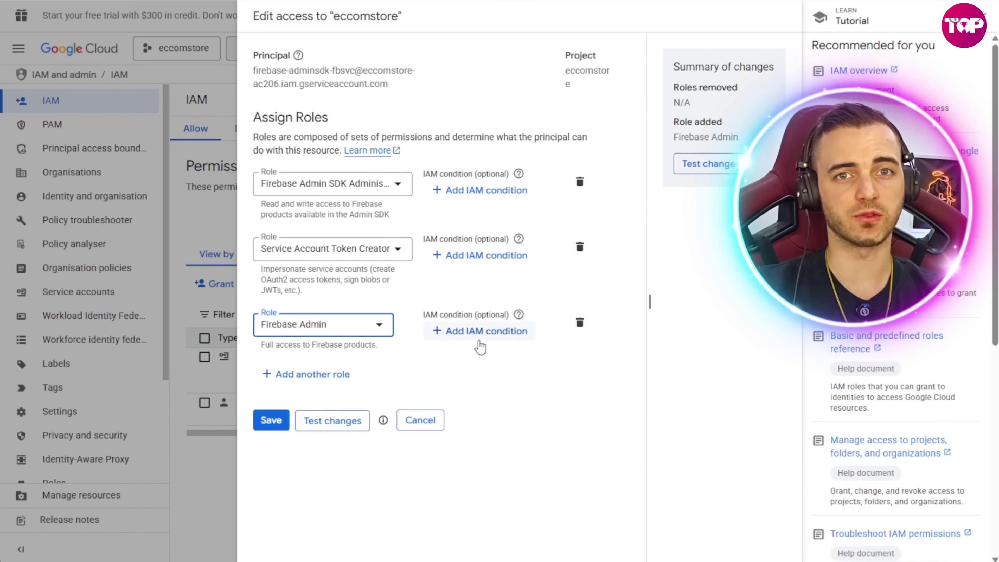
click(257, 445)
click(271, 419)
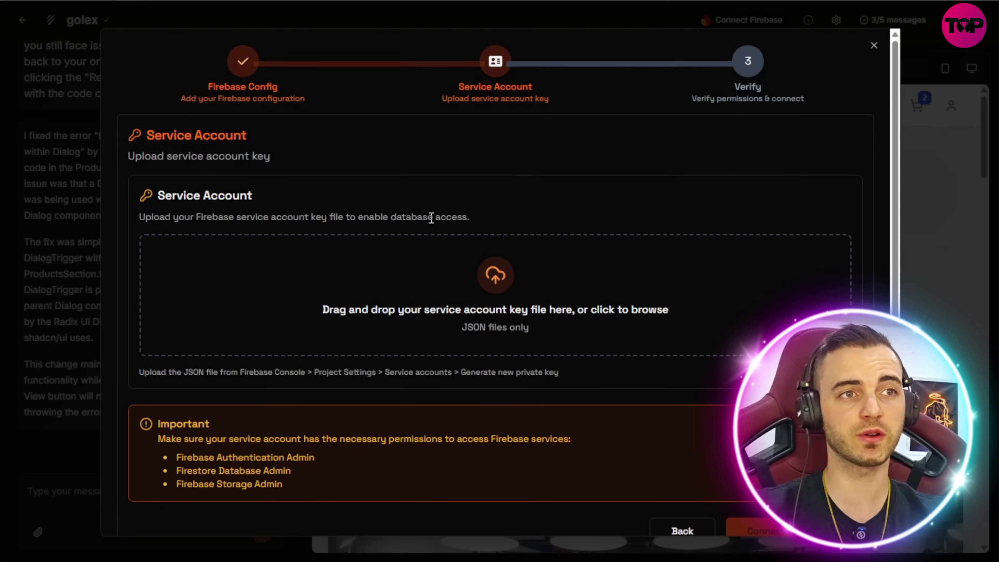
- Upload the service account JSON key file to complete the Firebase connection
click(492, 277)
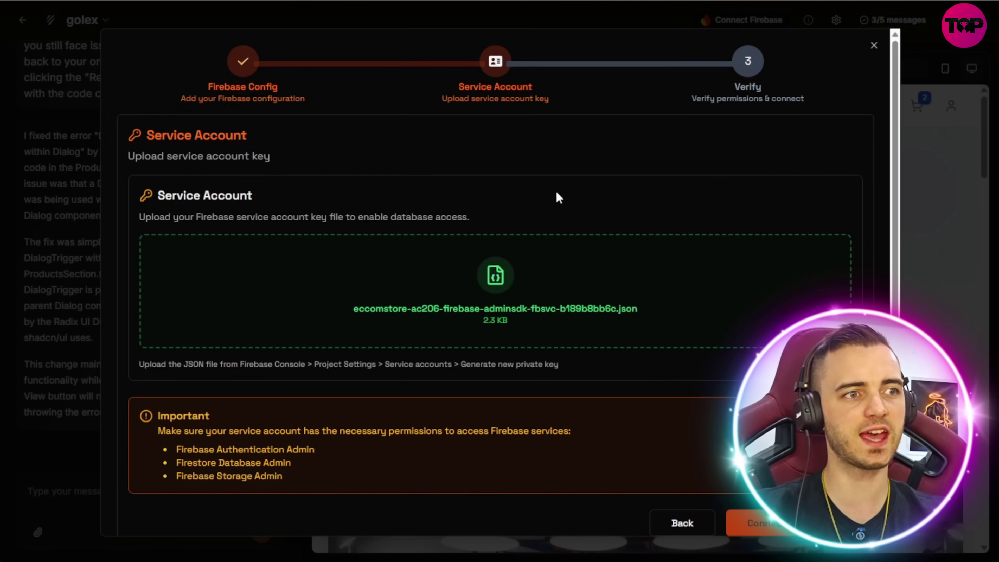
scroll(556, 193, down, 1)
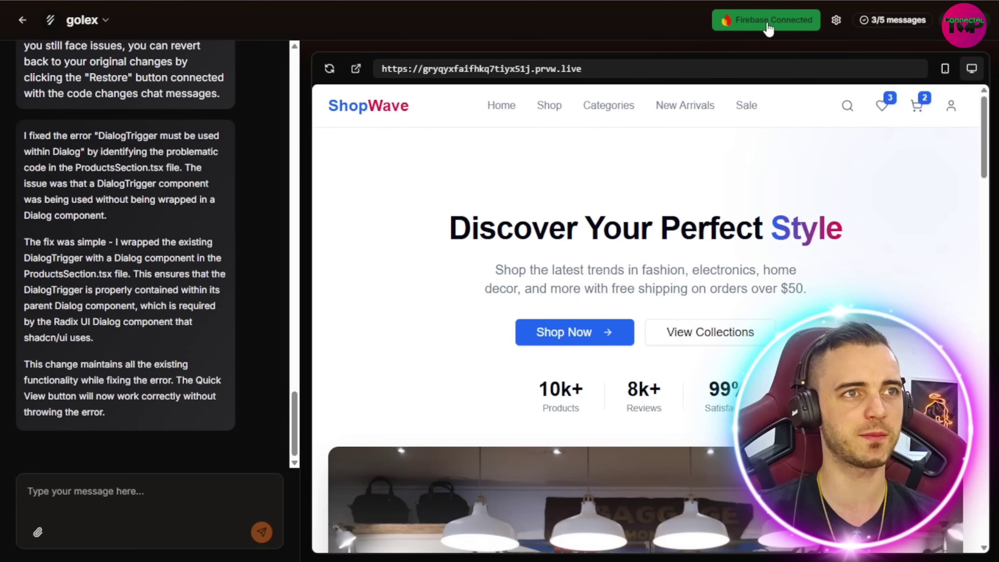
- Ask the assistant for a 'Google login screen' to add Google sign-in and a Login link to ShopWave
scroll(620, 335, down, 15)
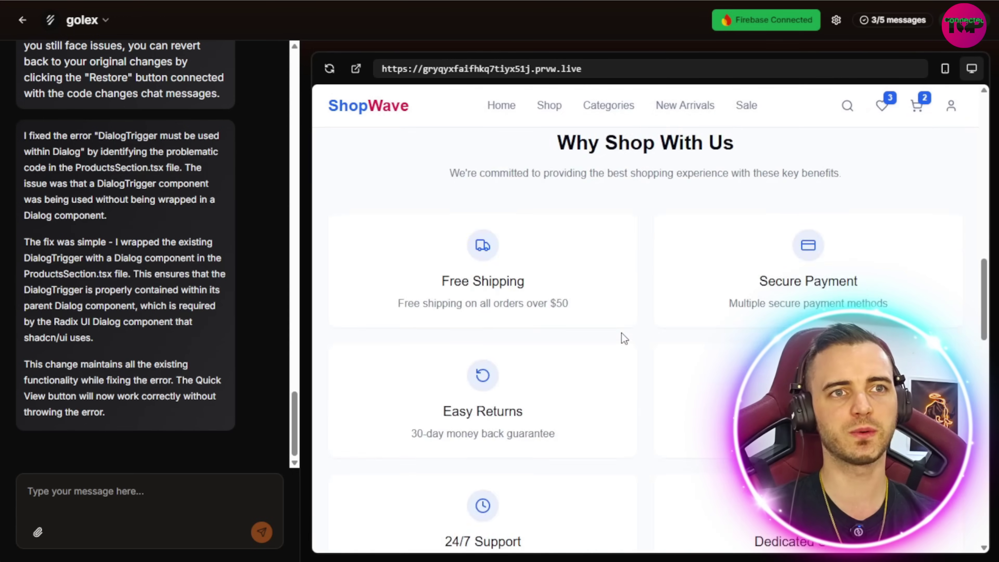
scroll(622, 332, up, 5)
scroll(620, 338, up, 6)
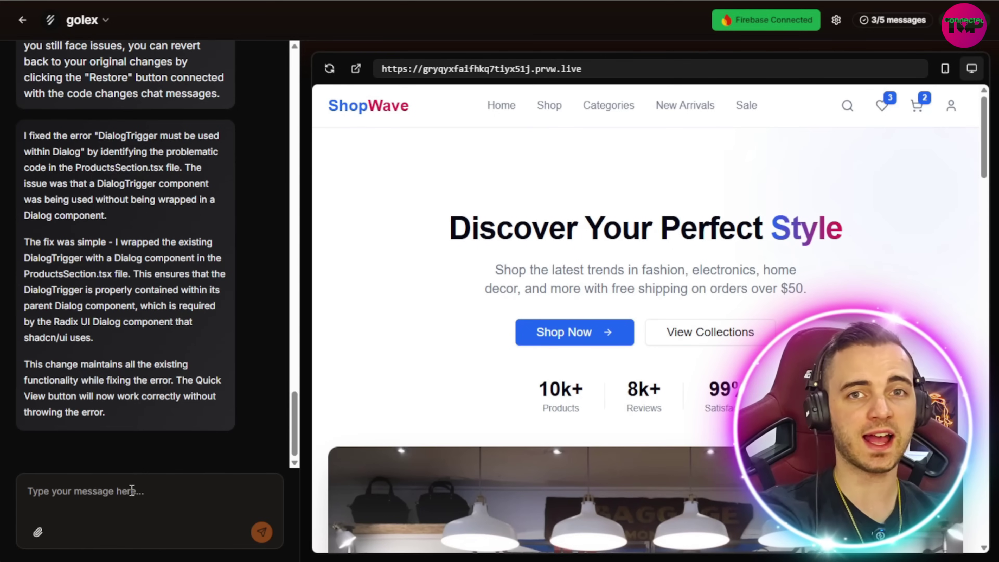
click(132, 489)
text(Google login screen)
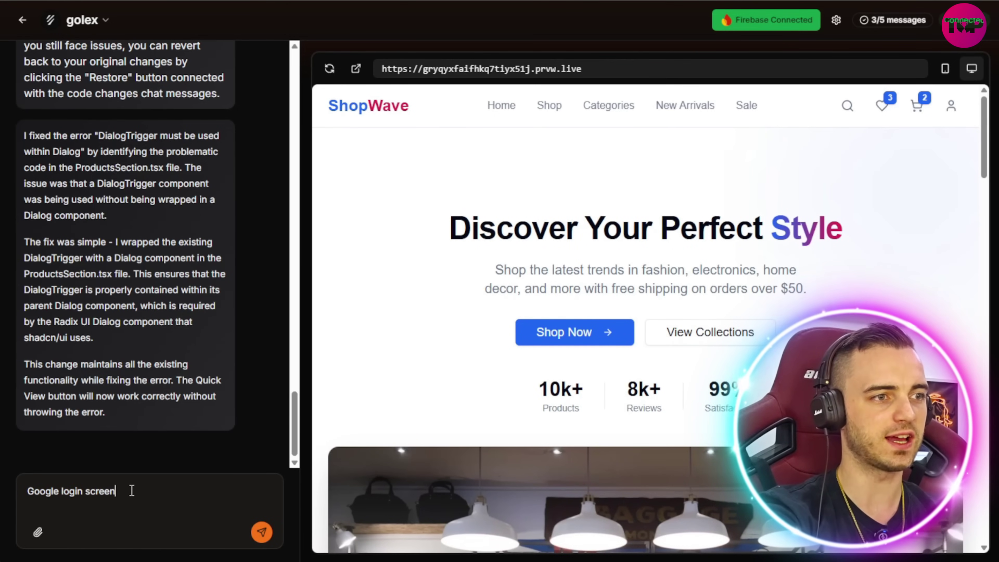
key(Return)
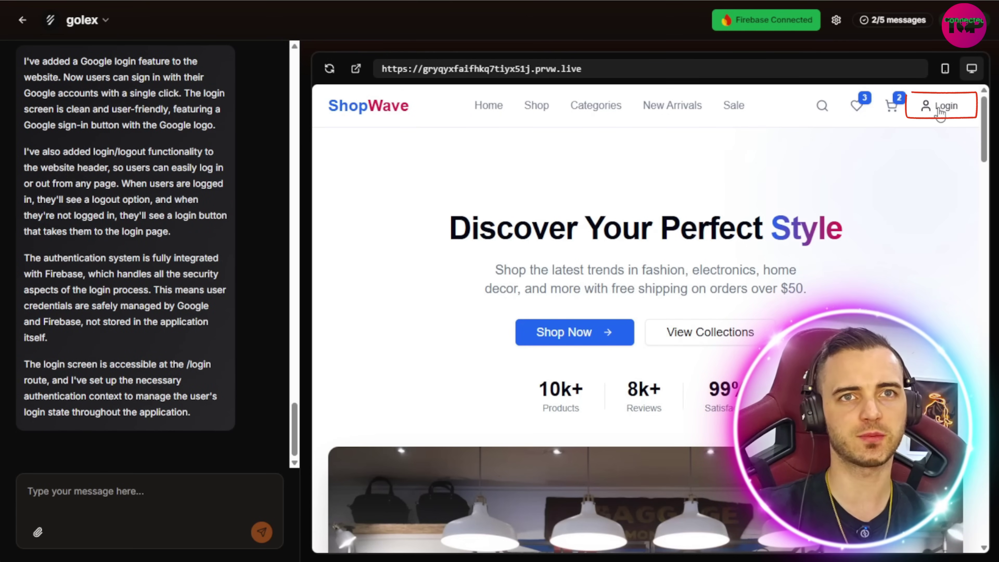
click(941, 112)
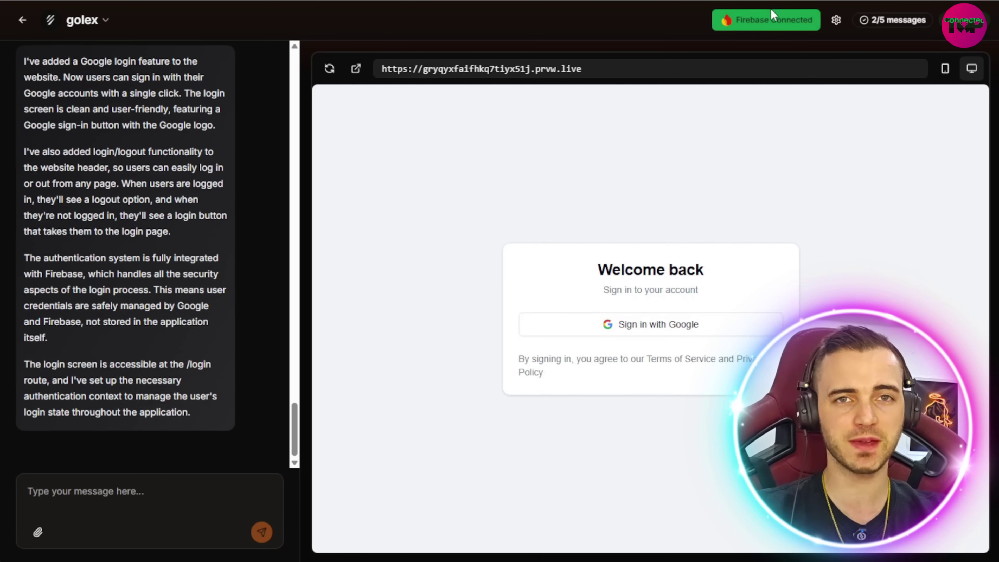
click(329, 69)
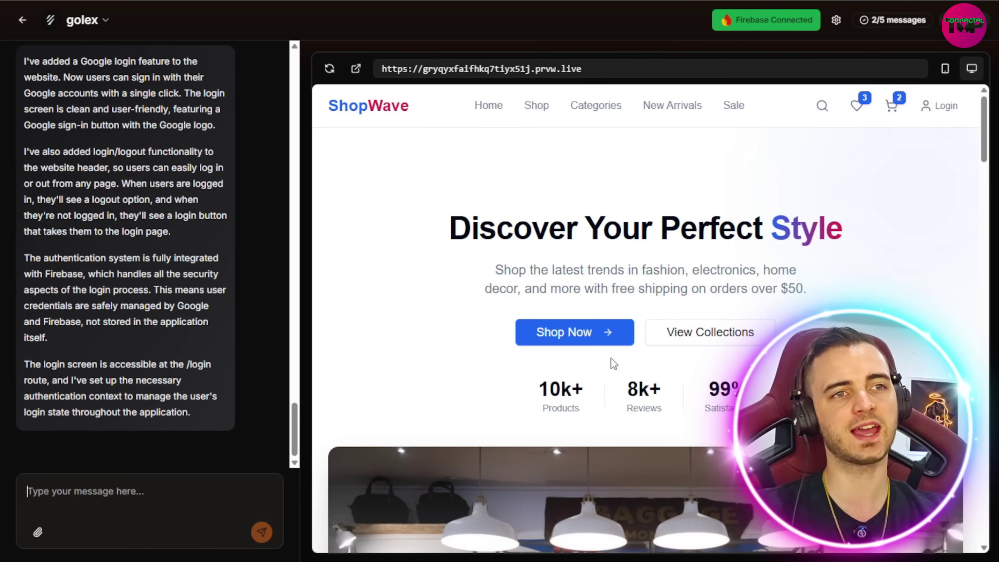
scroll(546, 306, down, 5)
scroll(546, 305, down, 10)
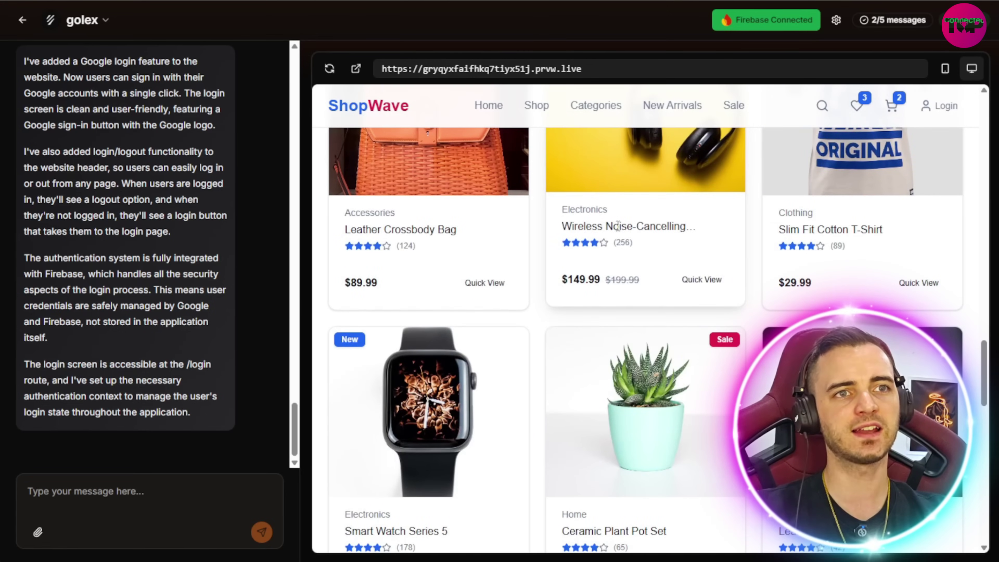
scroll(666, 317, up, 3)
click(702, 412)
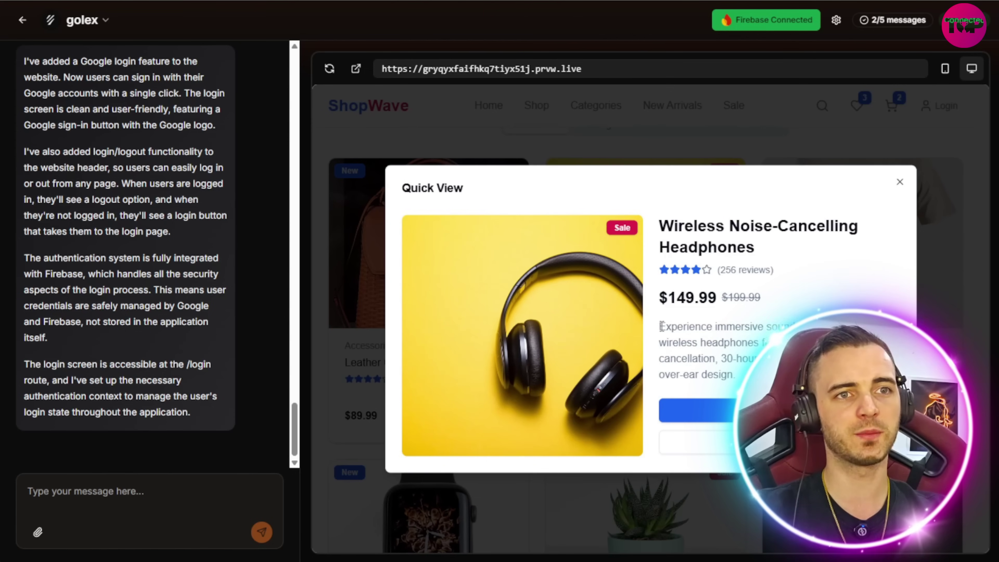
drag(661, 326, 732, 376)
click(731, 376)
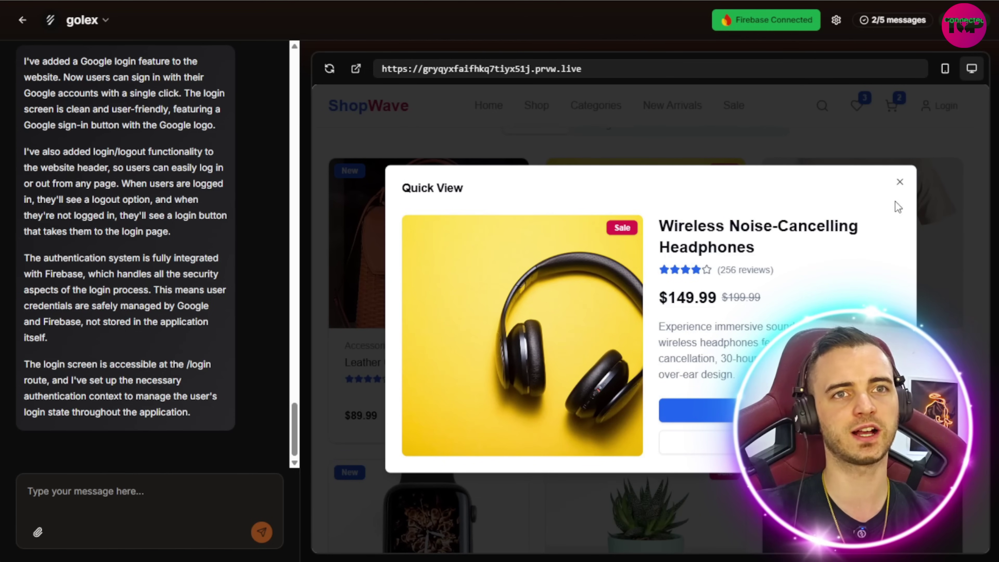
click(900, 182)
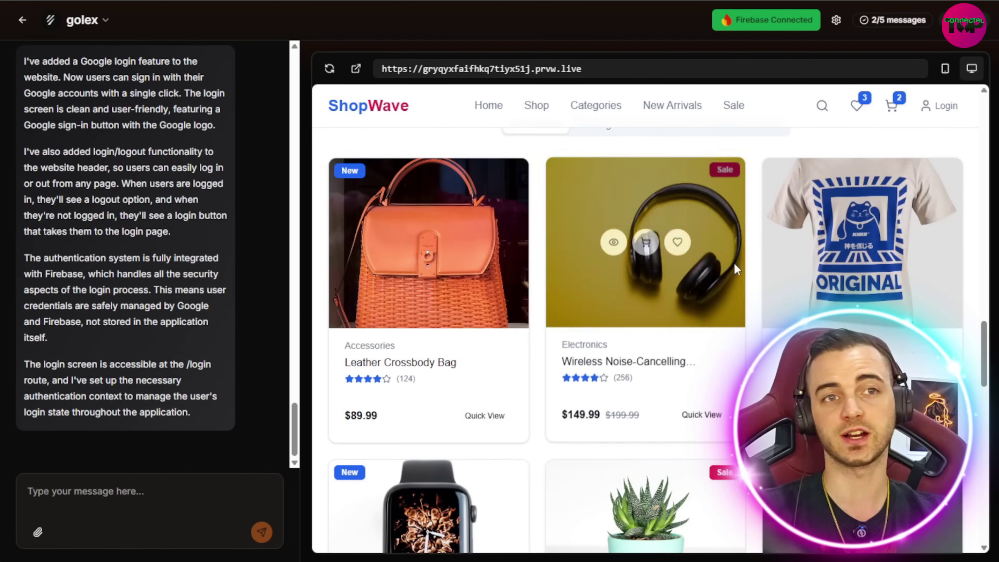
scroll(753, 323, up, 10)
scroll(752, 324, up, 5)
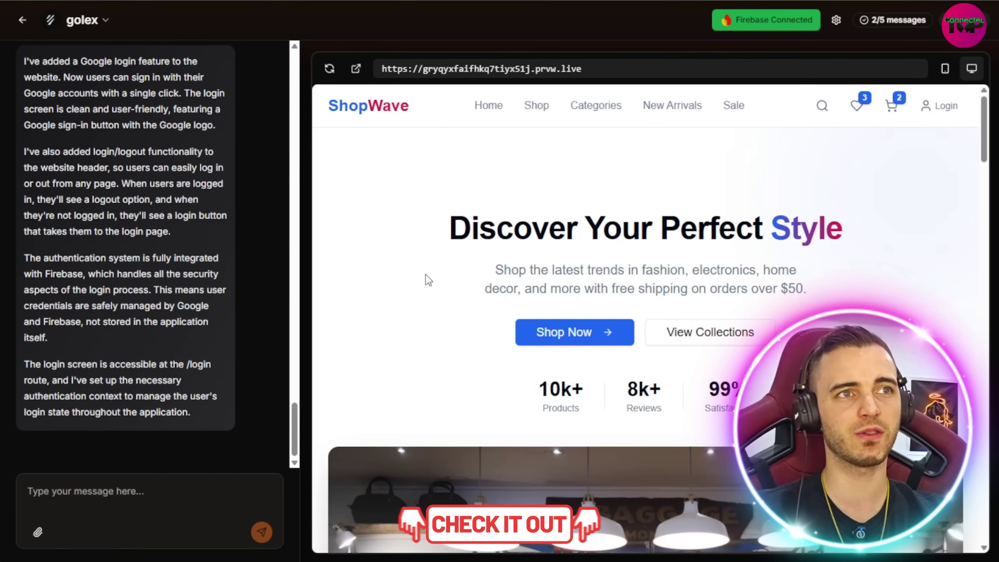
scroll(168, 291, up, 10)
scroll(171, 293, down, 10)
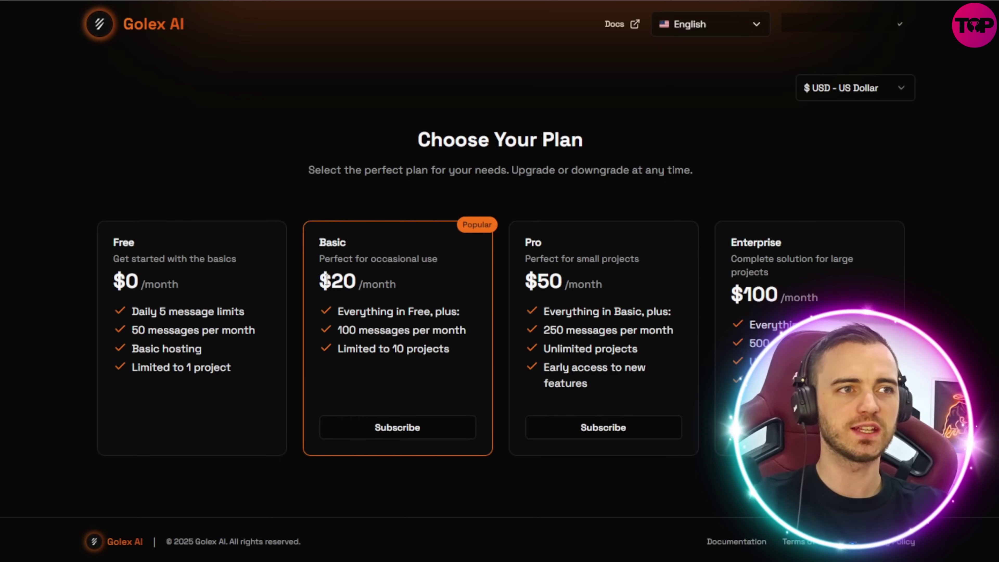
- Highlight the Basic plan's $20/month price, then start checkout for the Basic plan
drag(326, 281, 397, 285)
click(396, 285)
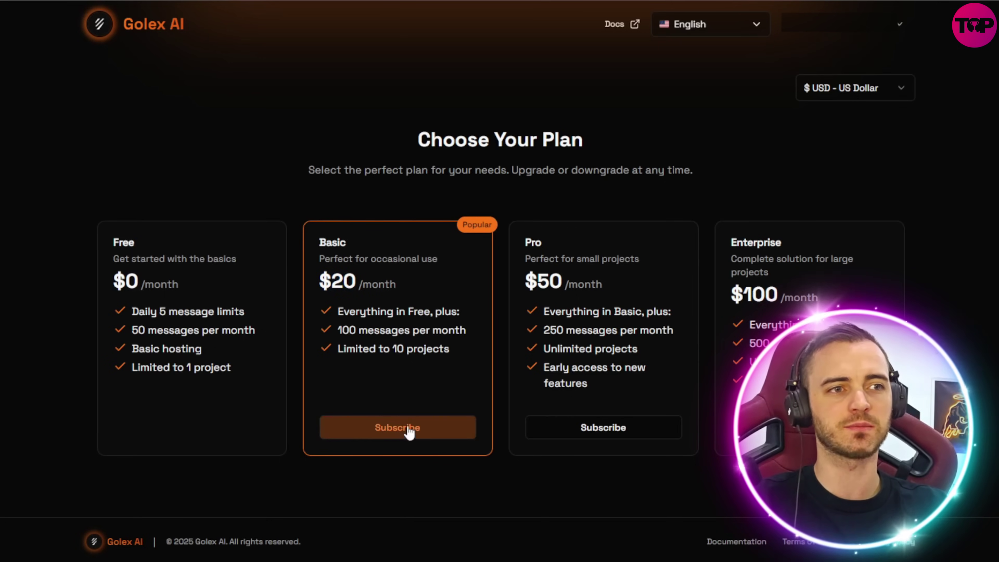
click(408, 436)
- Apply promotion code TDP20 for 20% off, bringing the total due today to US$16.00
click(244, 232)
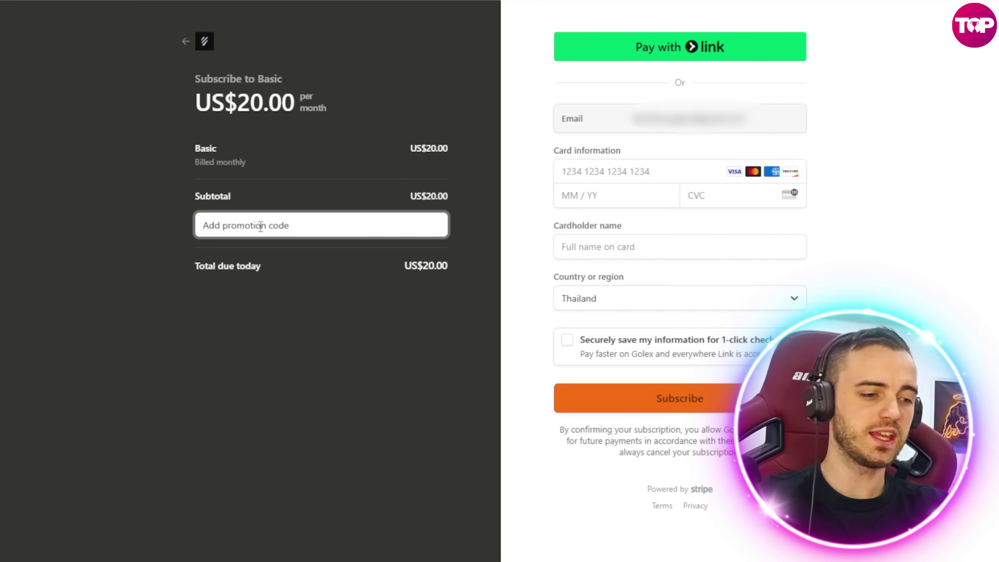
text(TDP)
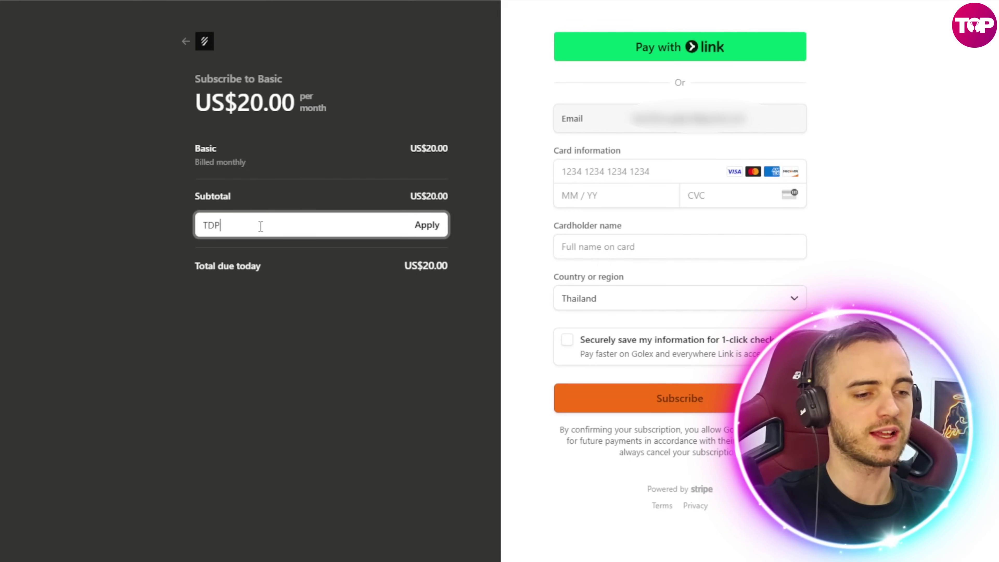
text(20)
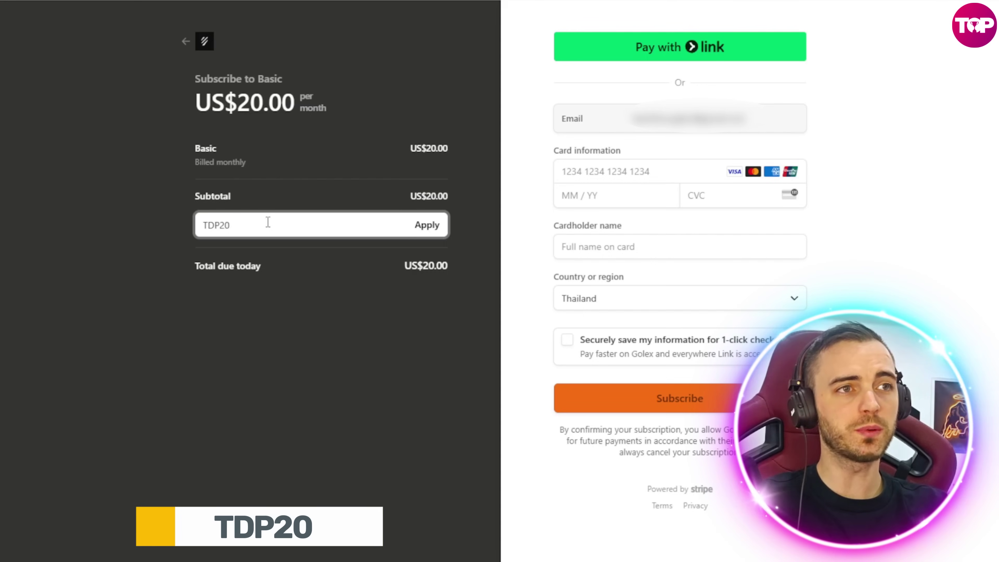
click(427, 224)
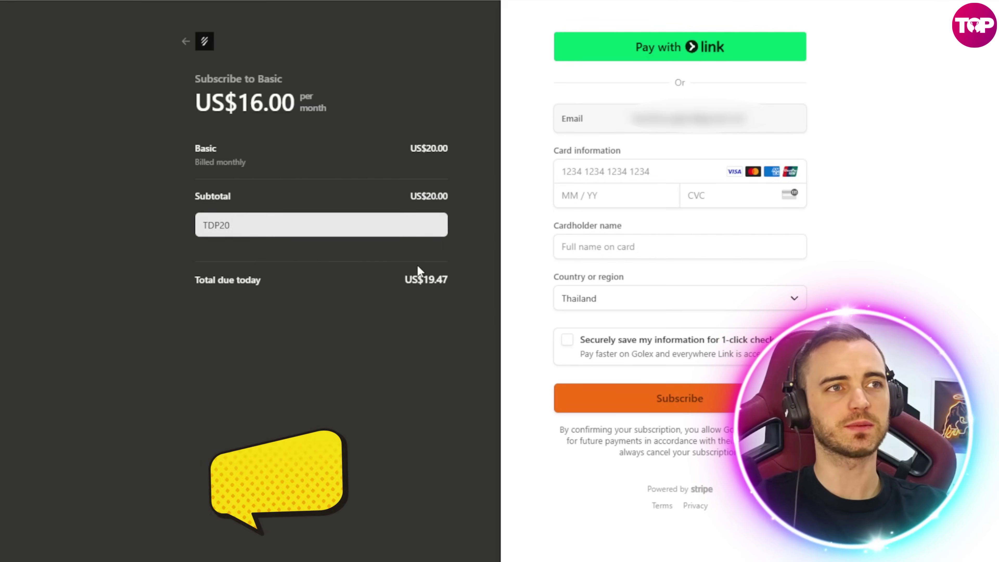
drag(421, 281, 450, 279)
click(361, 255)
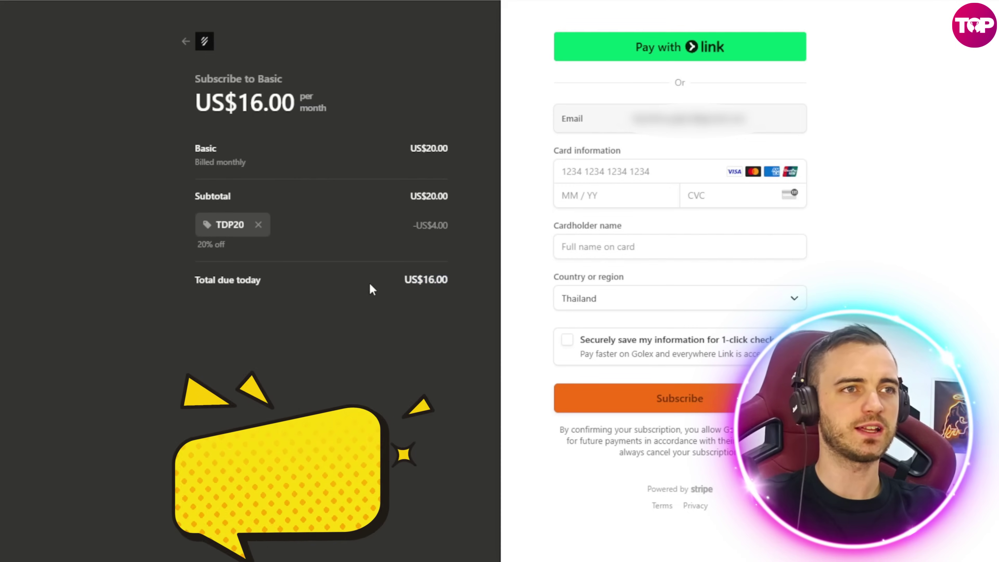